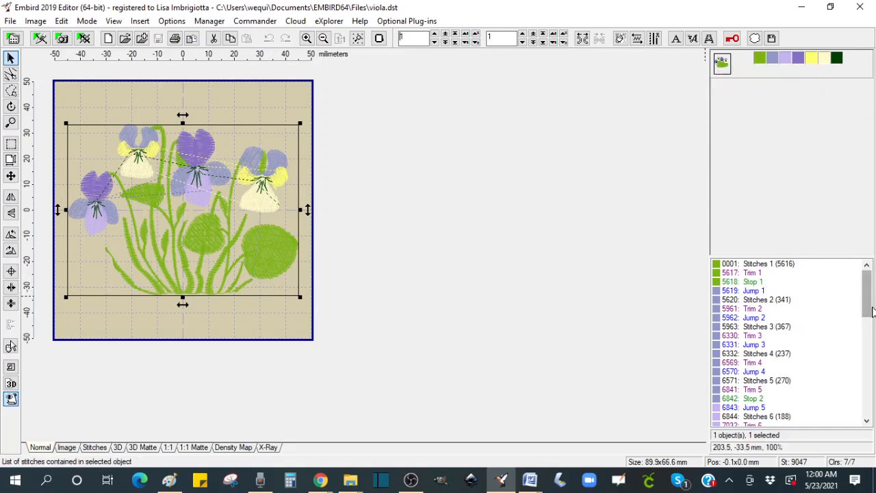
Step: Separate the lavender colour from the viola design into its own object, then split it into individual petal objects
mouse_move(867, 293)
mouse_down()
mouse_move(866, 342)
mouse_move(864, 297)
mouse_up()
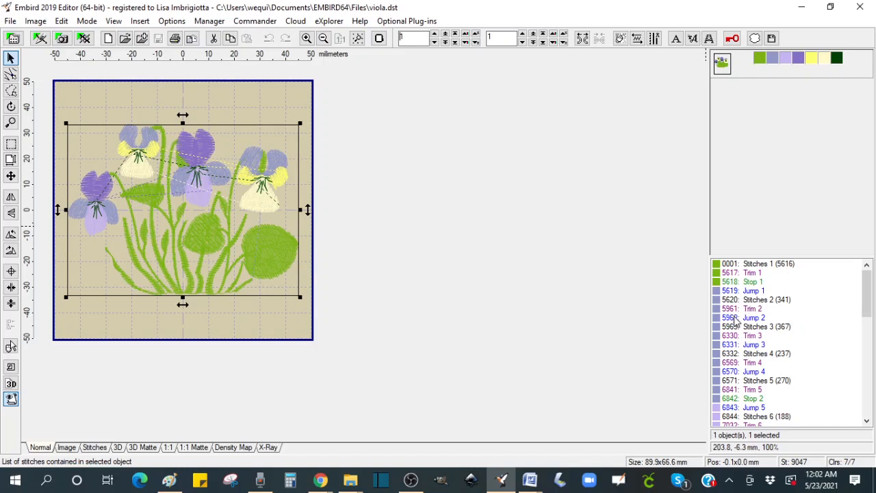
mouse_move(775, 64)
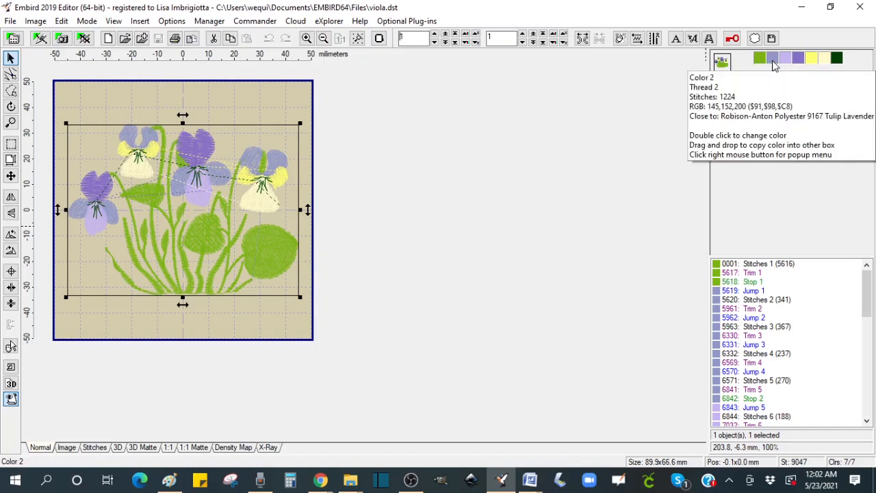
right_click(775, 65)
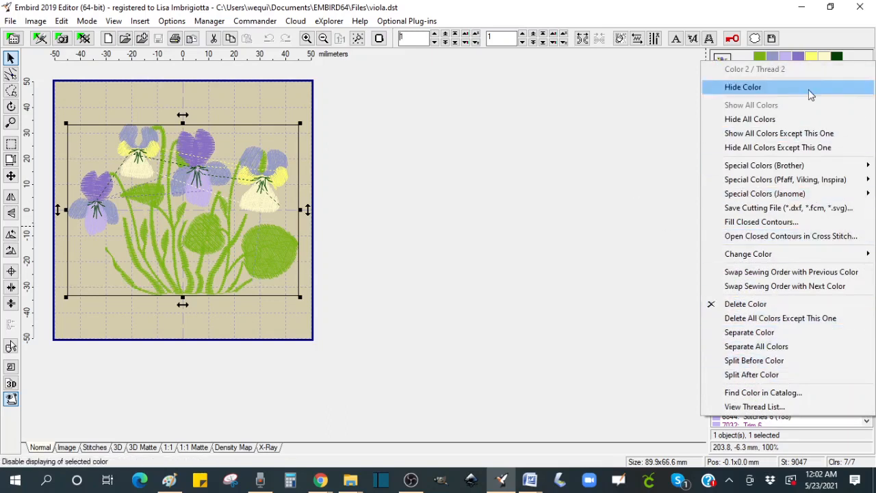
click(752, 334)
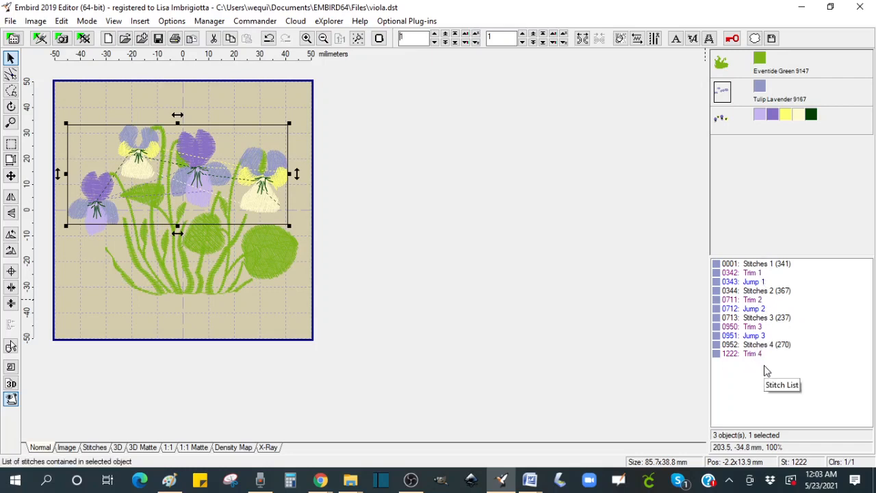
right_click(765, 269)
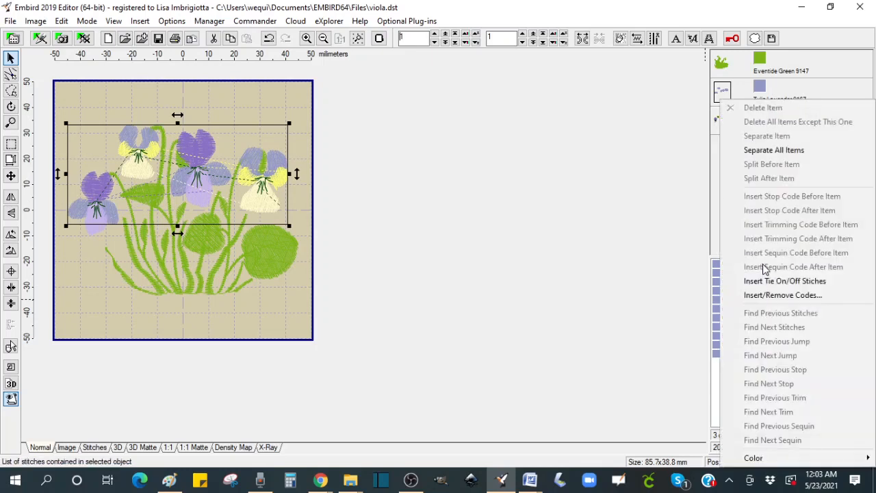
click(767, 153)
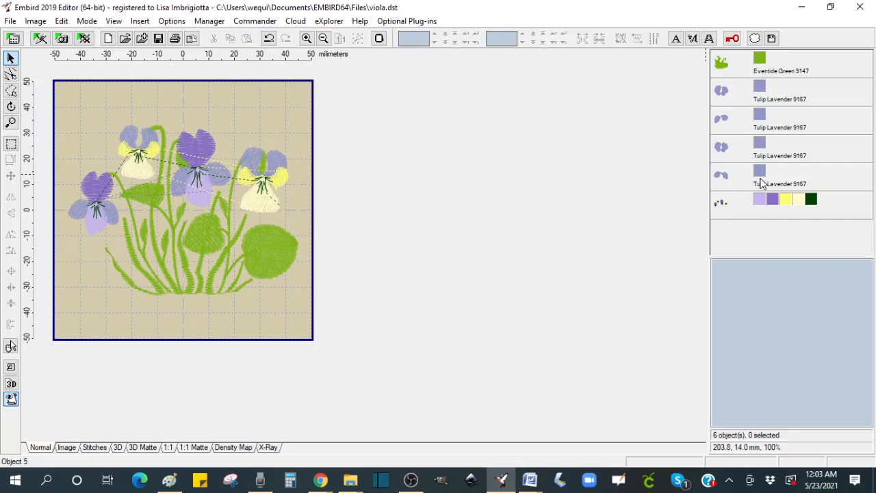
mouse_move(759, 182)
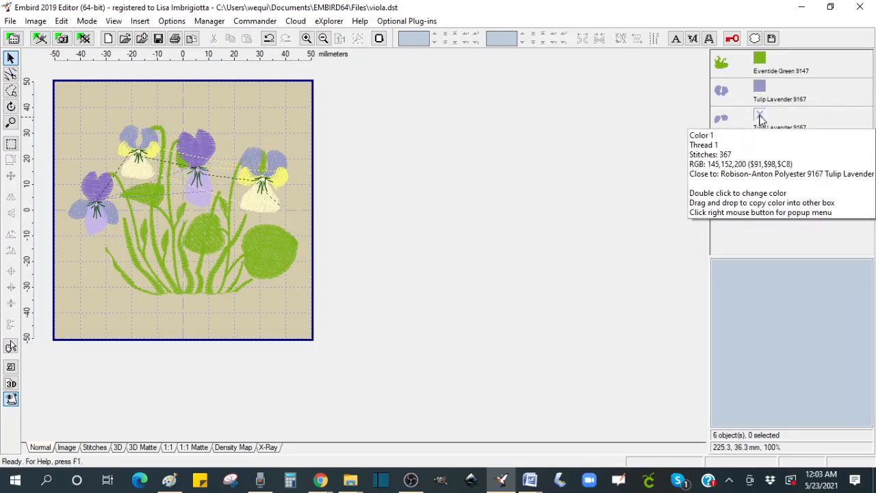
double_click(760, 118)
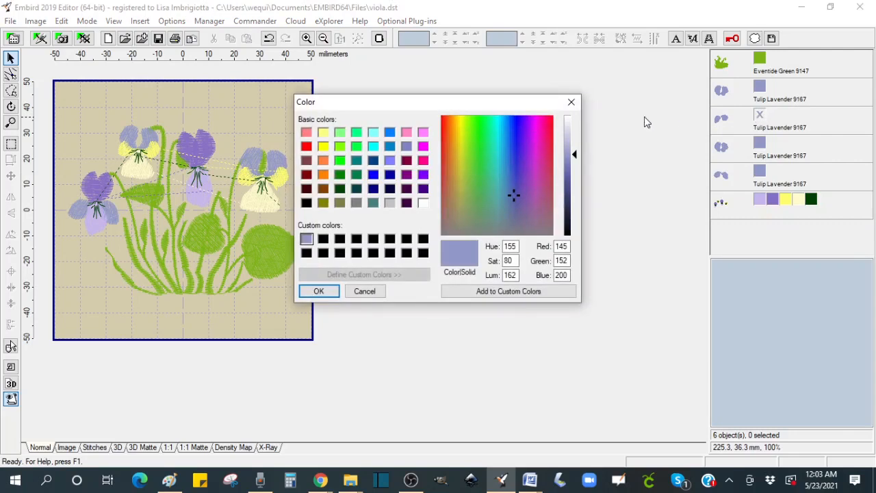
click(363, 290)
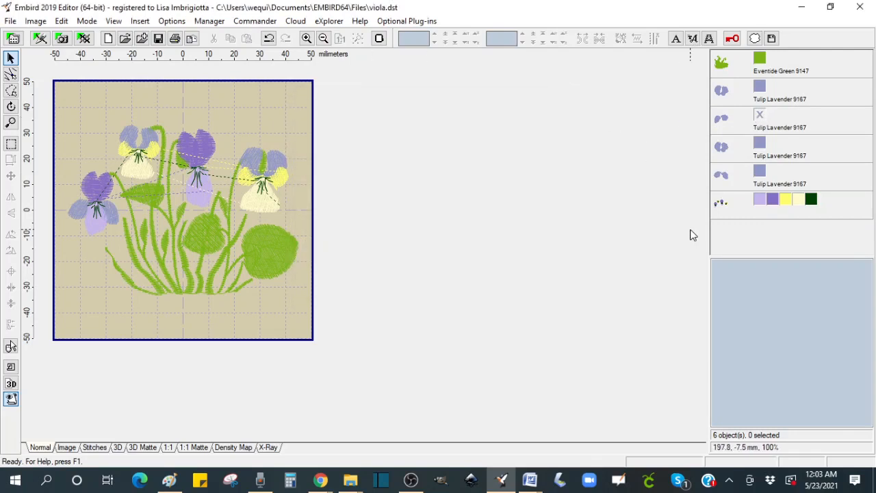
Step: Recolour the second lavender petal object to a peach colour (RGB 230, 152, 115)
mouse_move(760, 121)
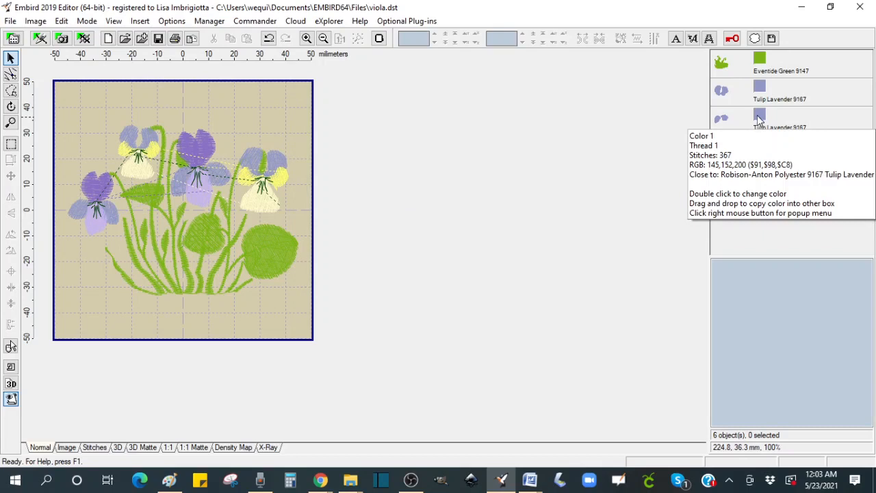
double_click(758, 120)
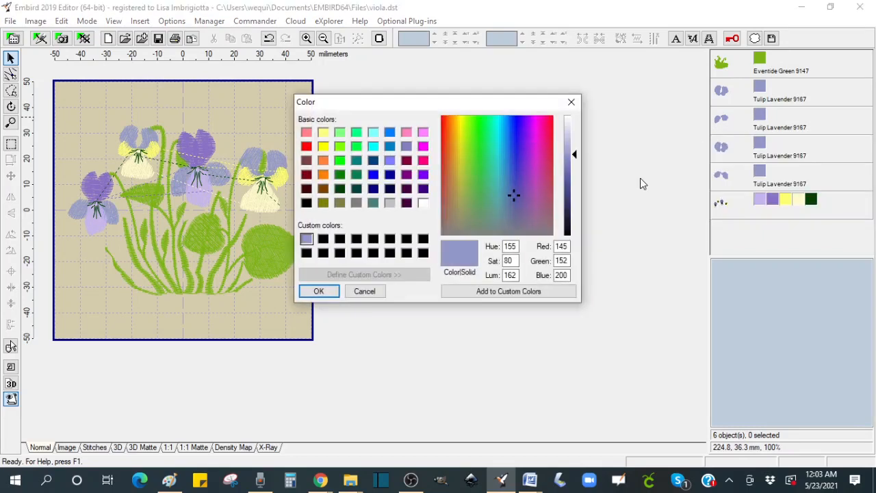
click(449, 158)
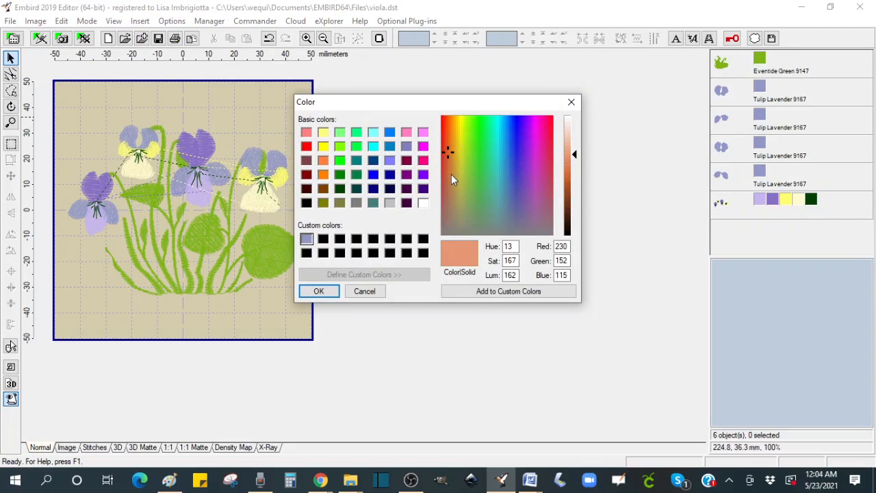
click(318, 290)
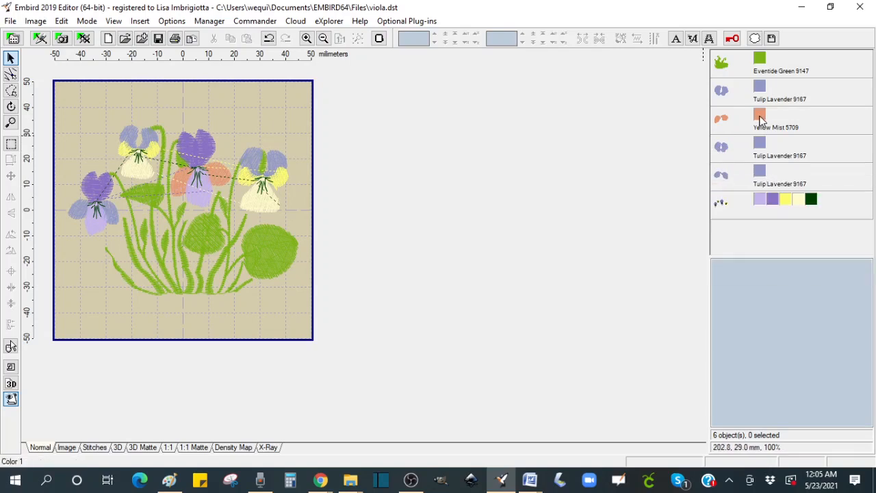
Step: Copy the peach colour onto the fourth lavender petal object, setting it identical
mouse_move(760, 120)
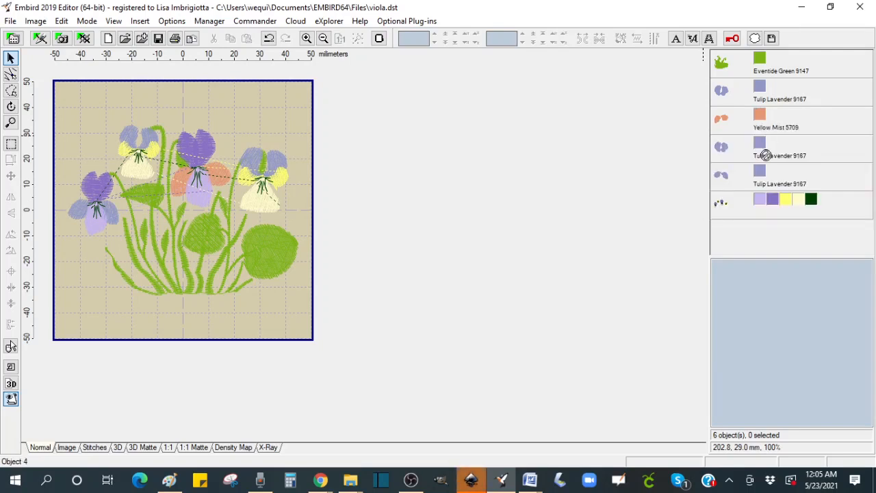
drag(761, 120, 760, 172)
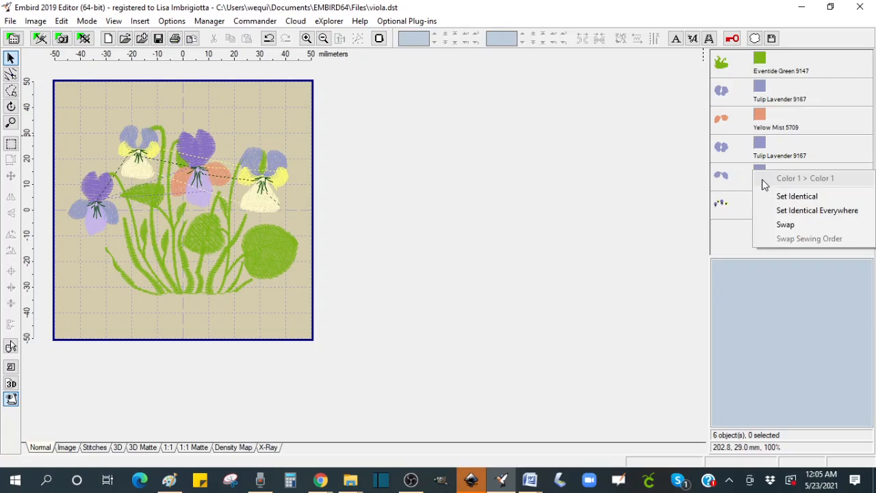
click(785, 199)
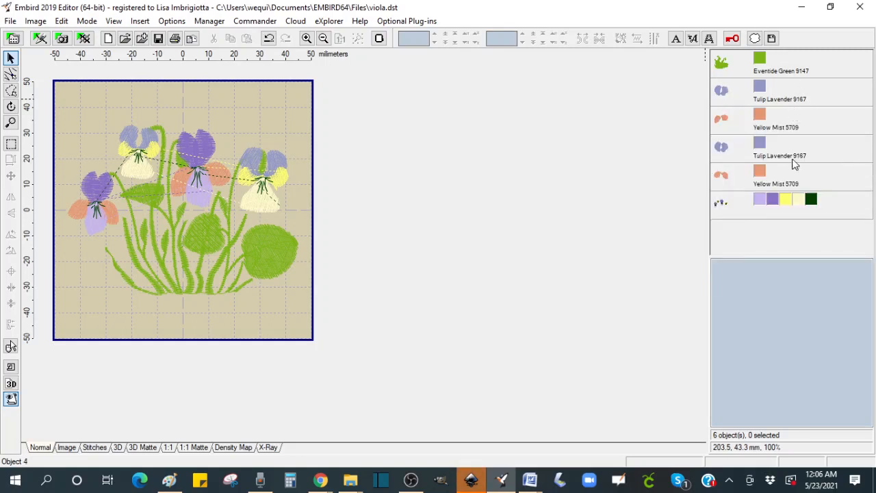
Step: Select all four petal objects and join them into a single object
click(722, 93)
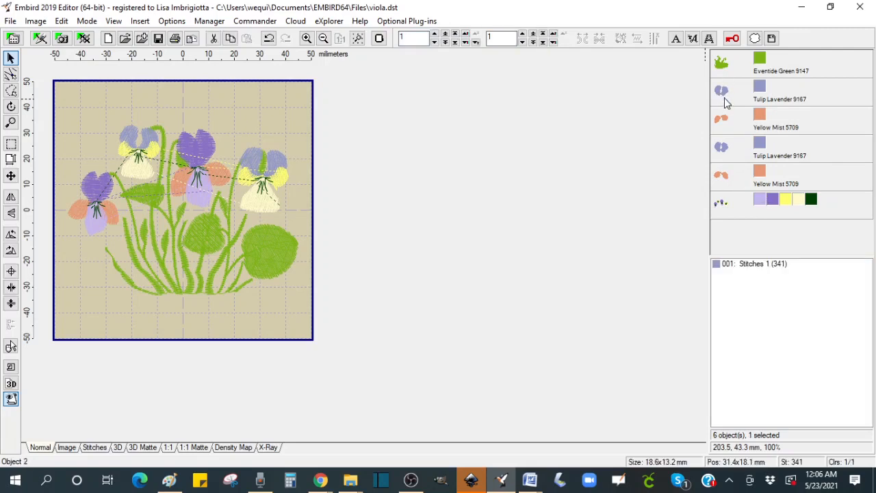
shift+click(725, 184)
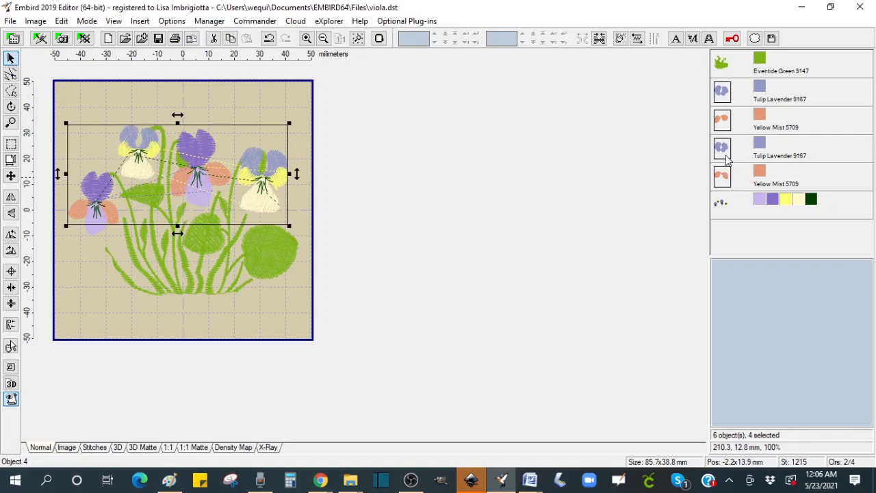
click(600, 39)
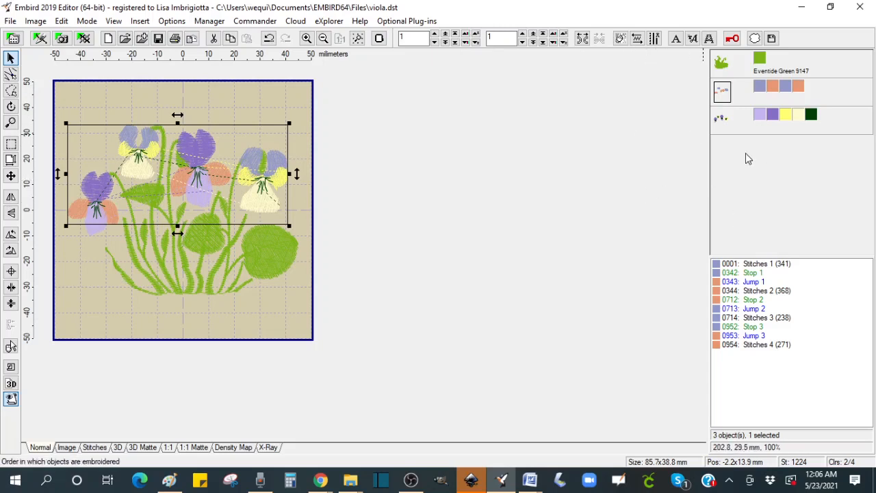
Step: Separate the light lavender colour from the remaining flower object and split it into individual petal objects
click(722, 122)
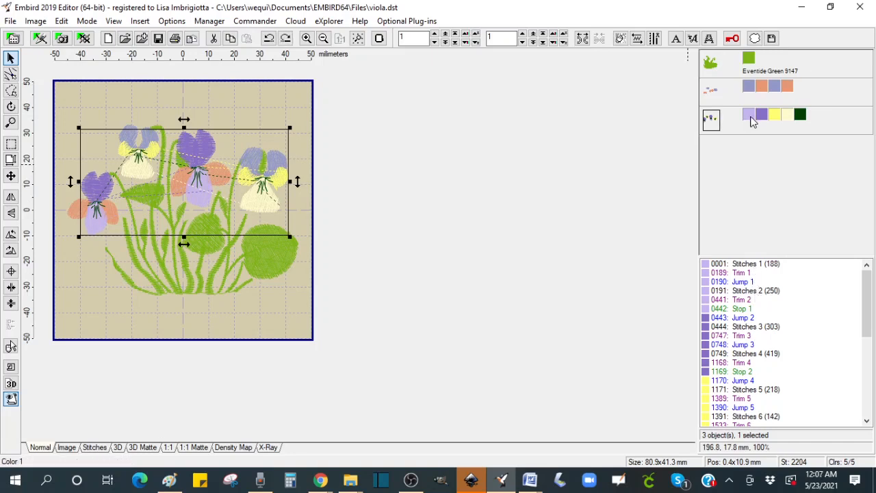
mouse_move(749, 121)
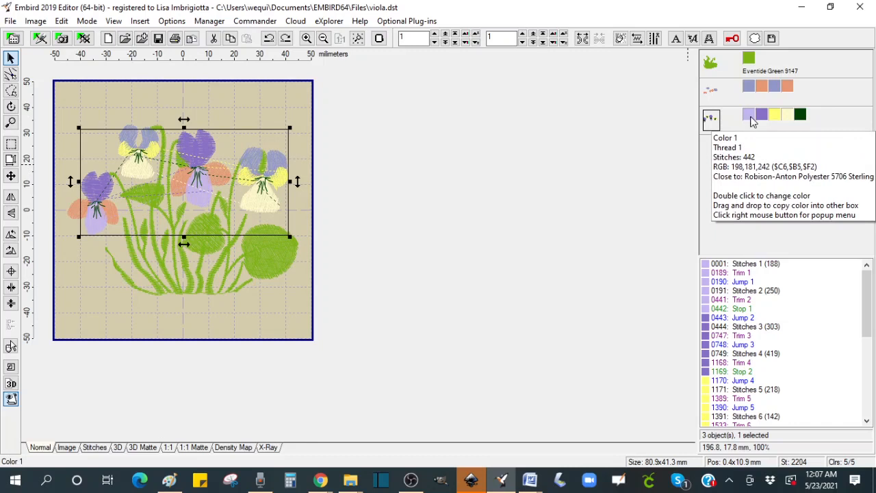
right_click(749, 117)
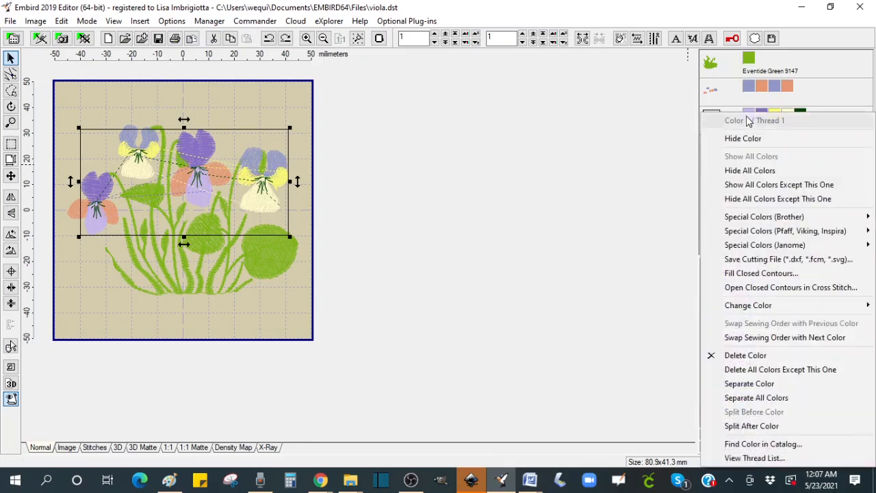
click(769, 386)
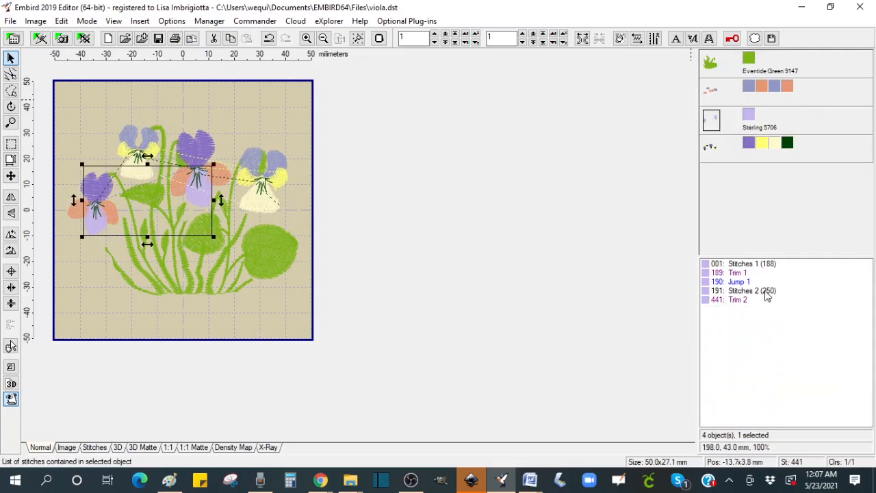
right_click(747, 273)
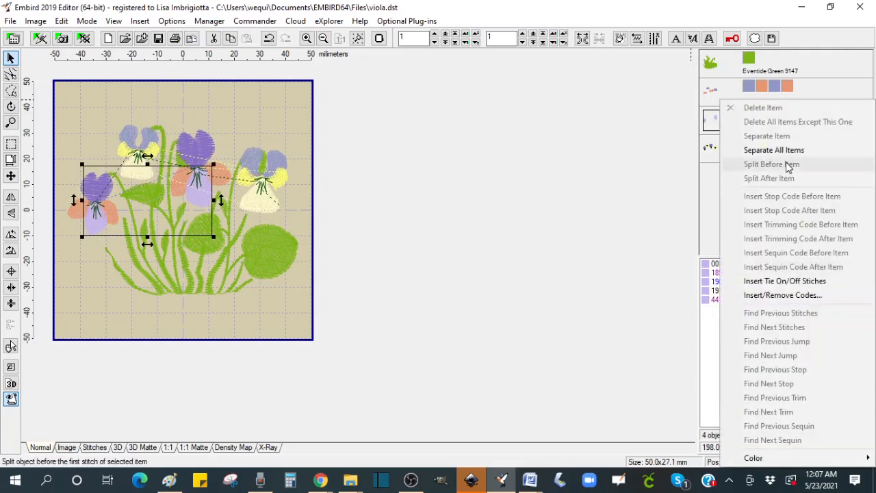
click(766, 150)
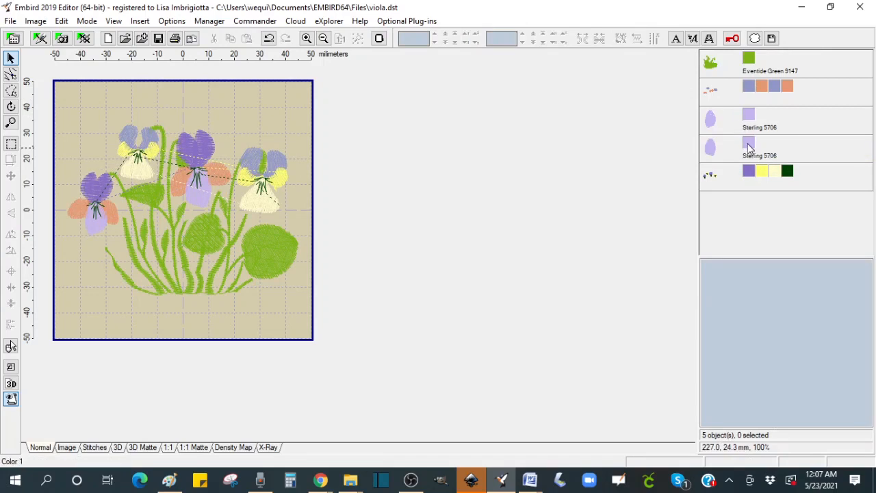
Step: Recolour the second light lavender petal object to magenta
mouse_move(748, 149)
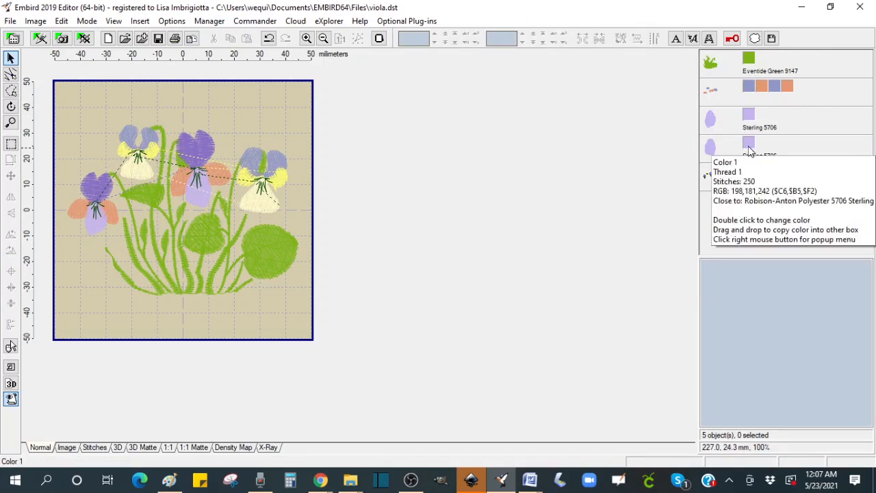
double_click(749, 149)
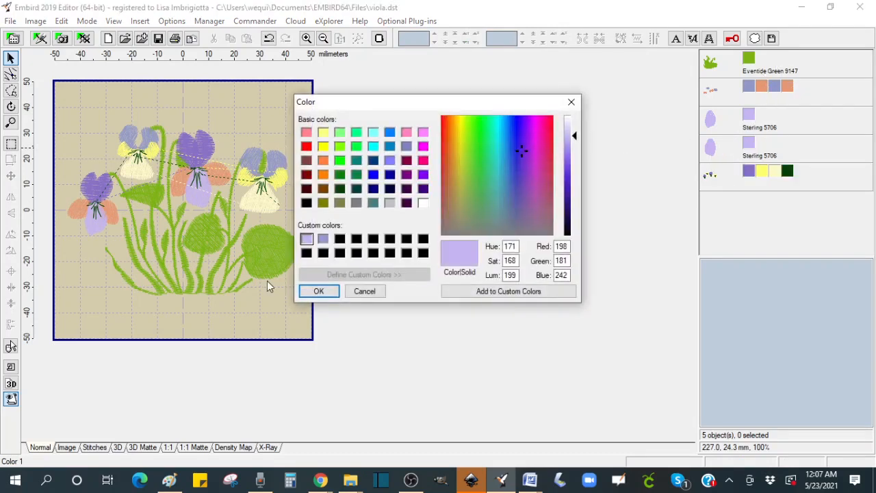
click(423, 148)
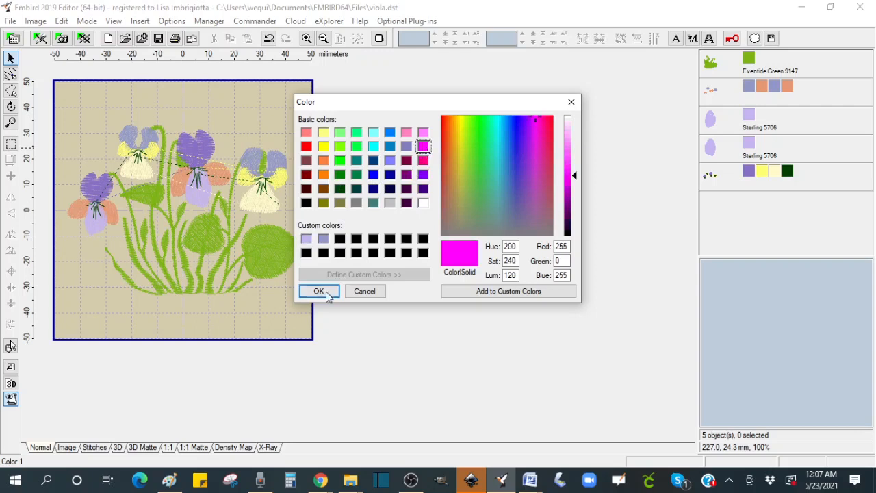
click(317, 290)
Step: Select the light lavender and magenta petal objects and join them into one object
click(712, 123)
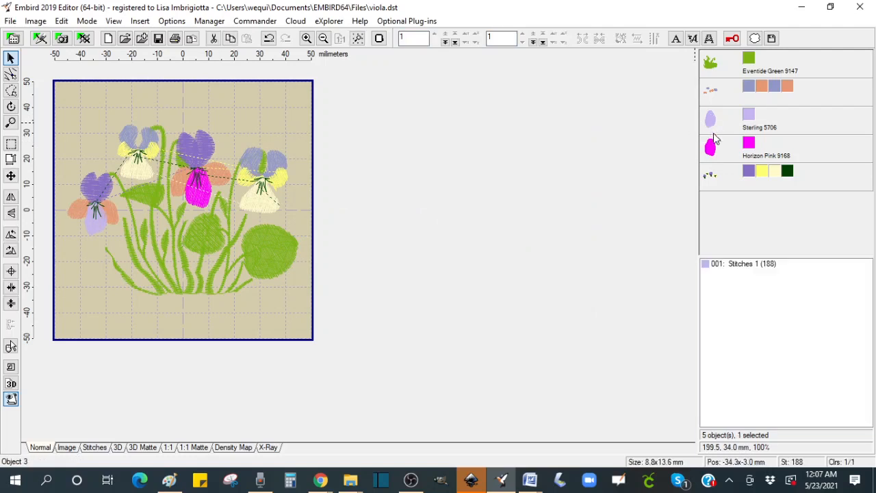
ctrl+click(709, 147)
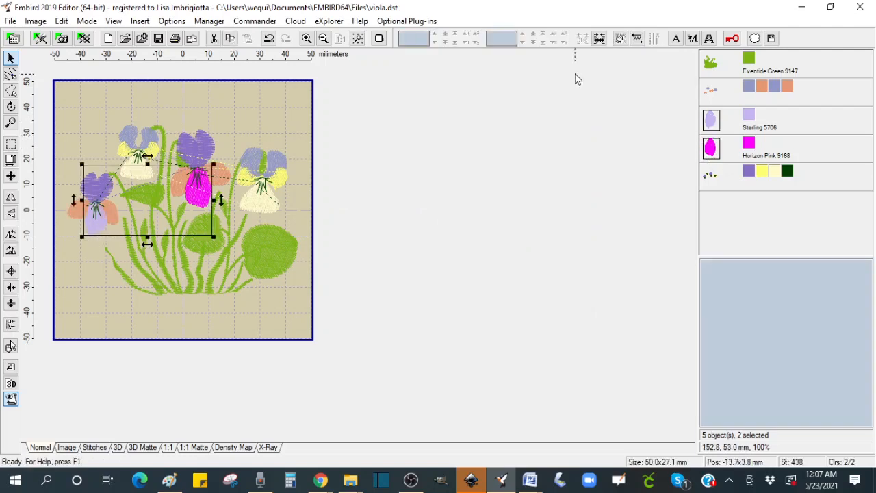
click(598, 39)
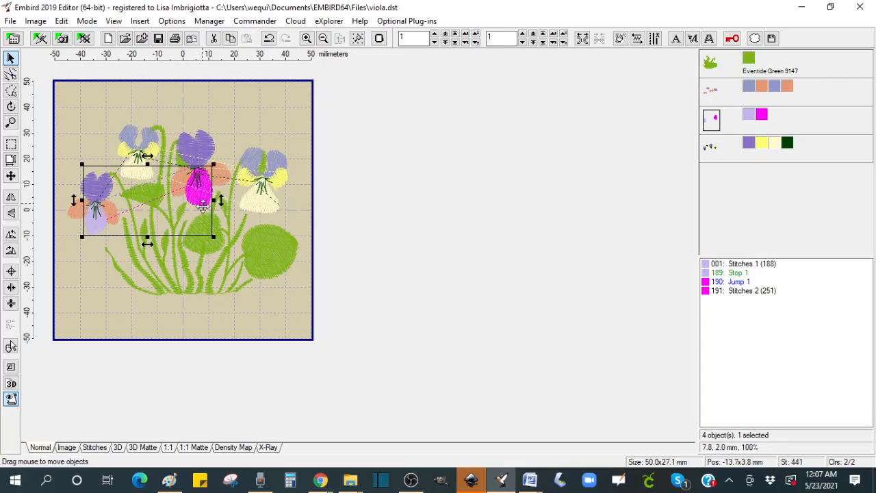
Step: Separate the darker purple colour from the remaining flower object into its own object
click(710, 150)
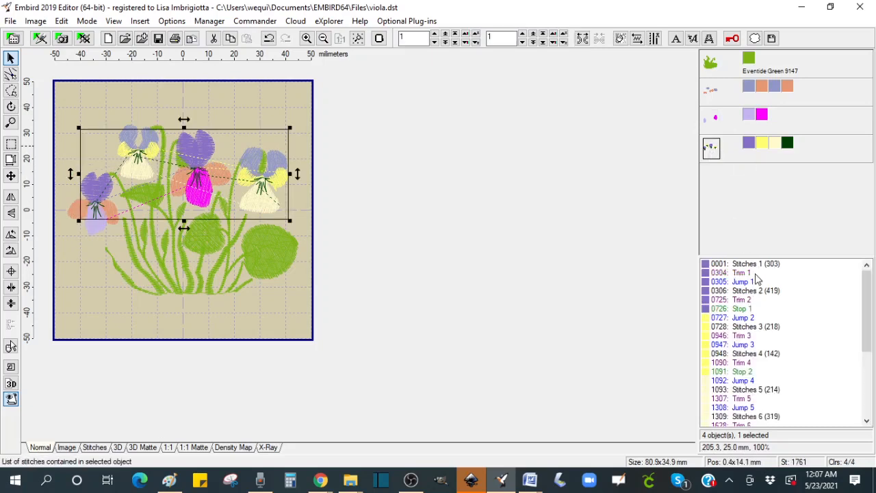
mouse_move(749, 147)
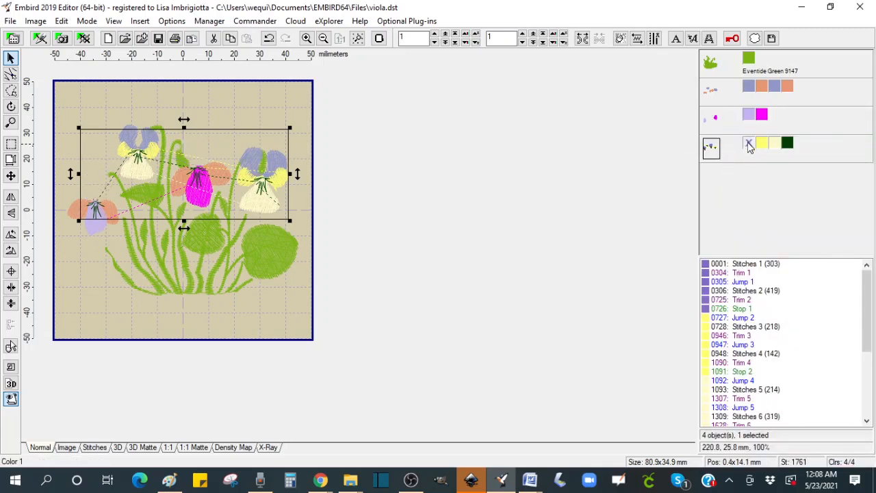
right_click(749, 147)
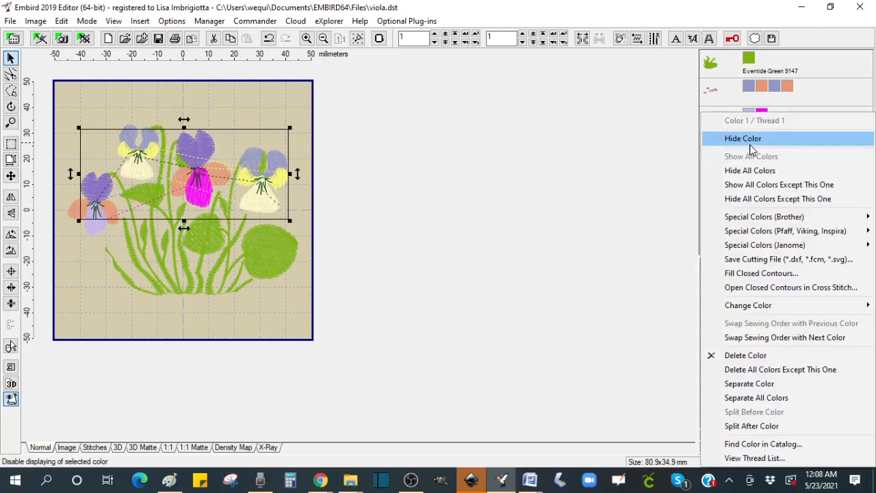
click(754, 389)
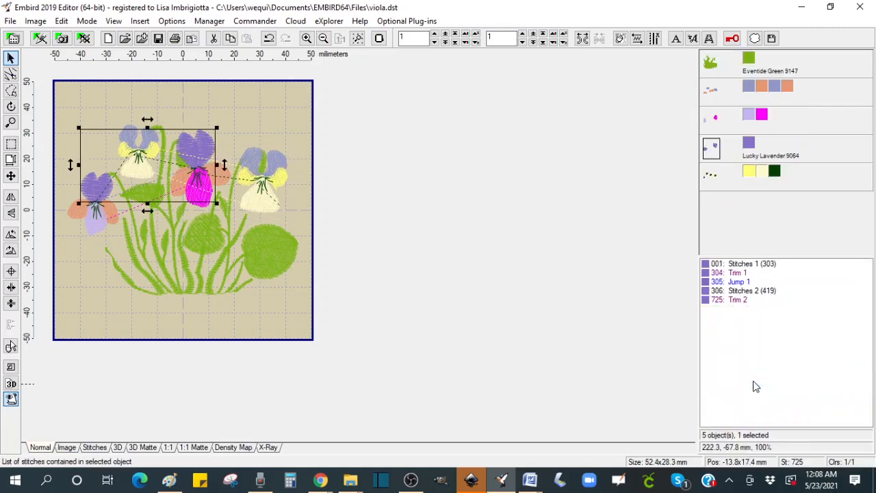
Step: Split the darker purple object into individual petal objects and recolour the second petal orange
right_click(747, 267)
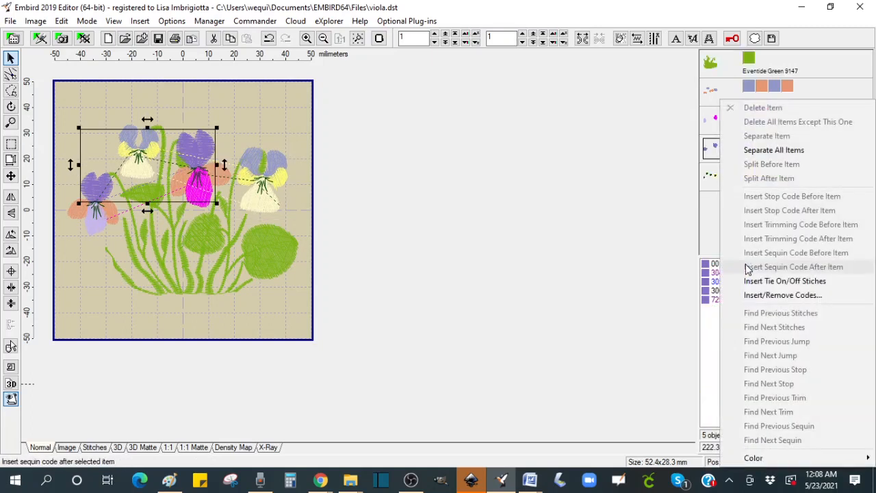
click(780, 146)
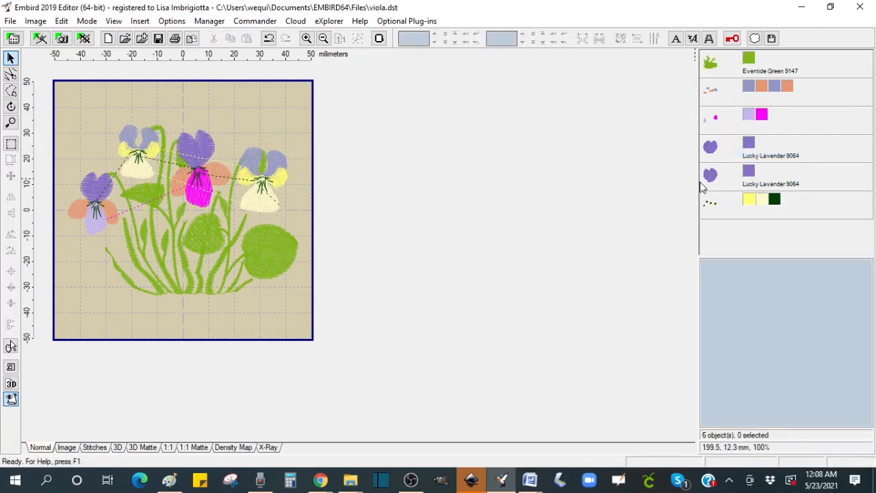
click(749, 172)
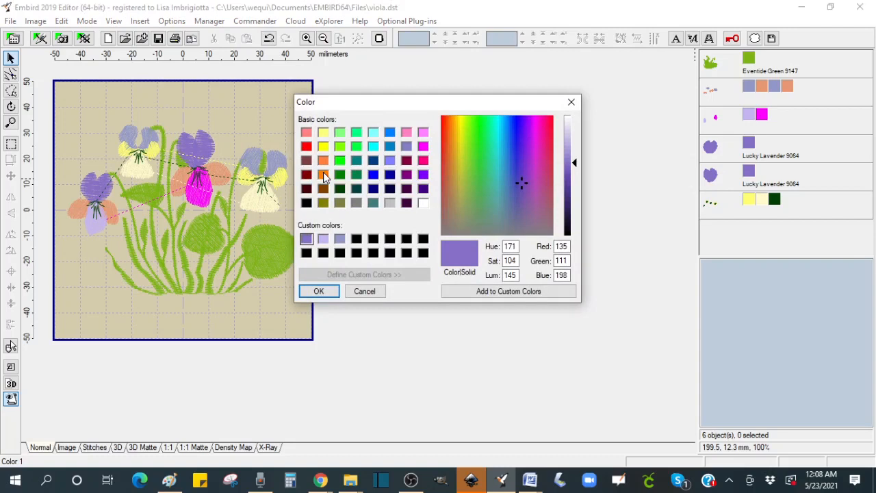
click(323, 175)
click(318, 291)
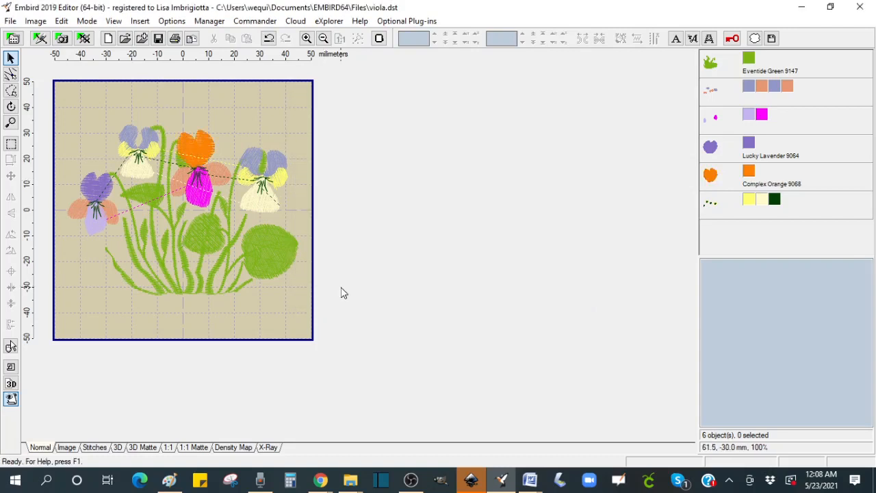
Step: Select the two purple and orange petal objects and join them into one object
click(709, 152)
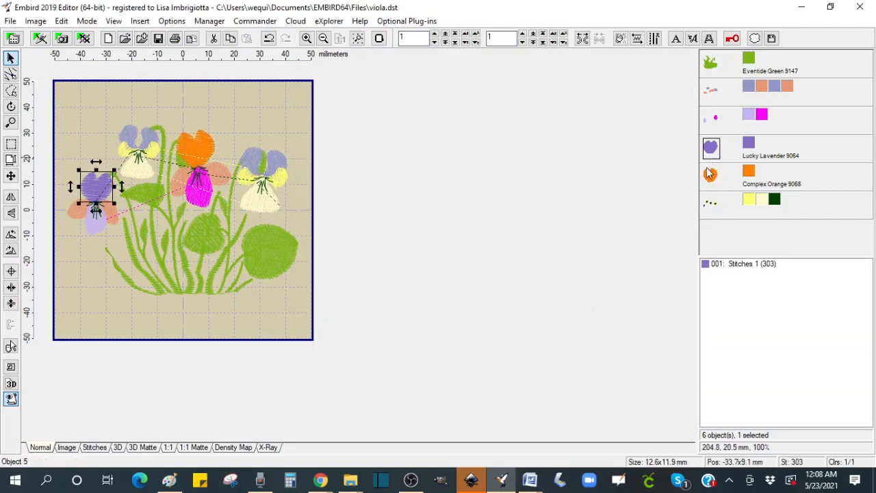
ctrl+click(710, 175)
click(598, 39)
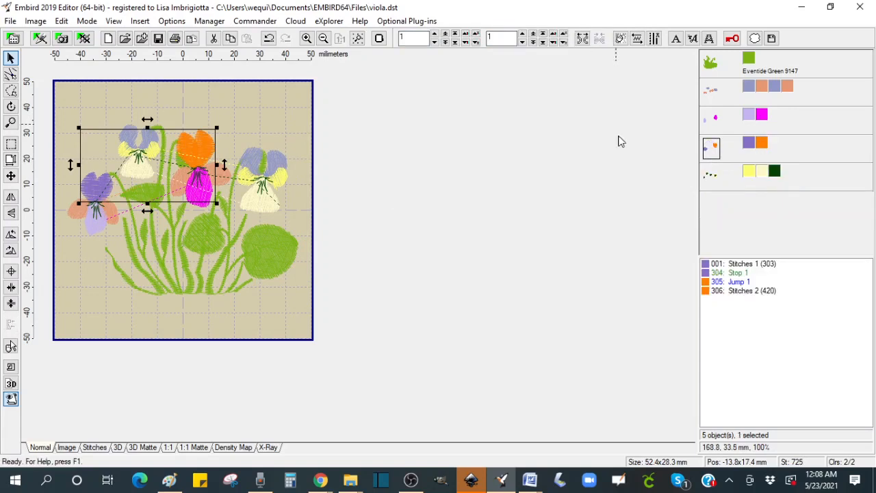
Step: Separate the yellow colour from the remaining flower object into its own object
click(711, 182)
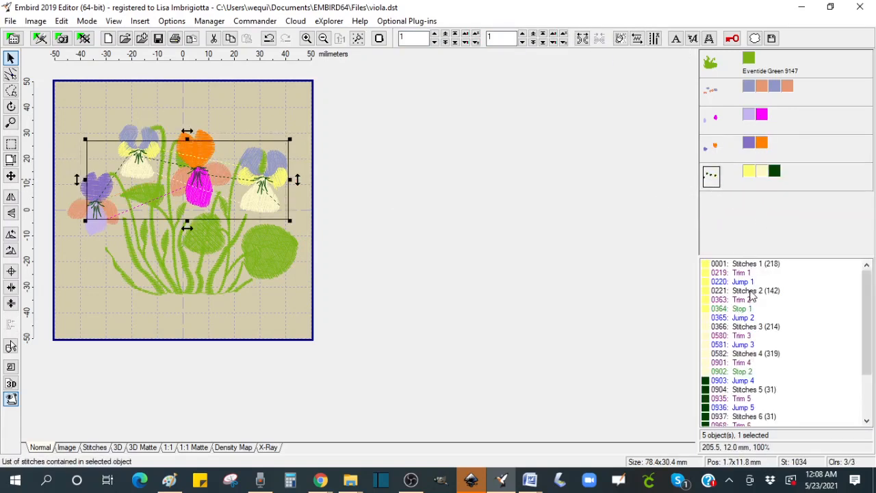
click(748, 174)
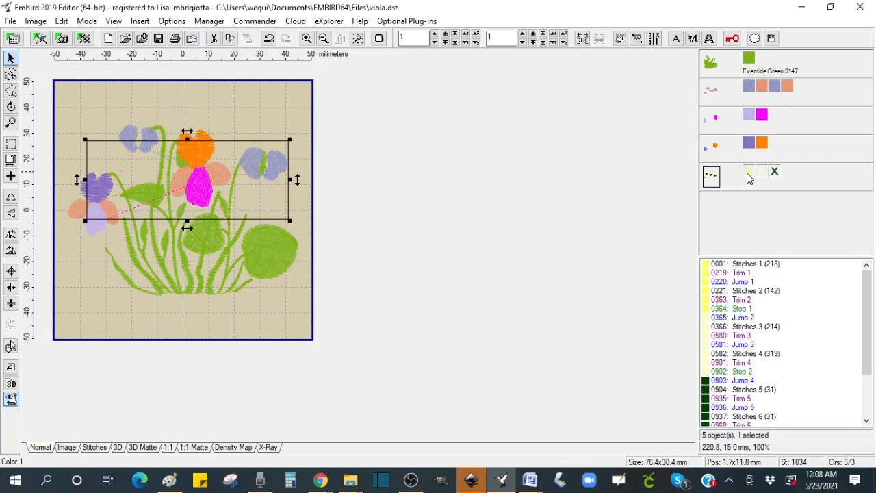
double_click(750, 177)
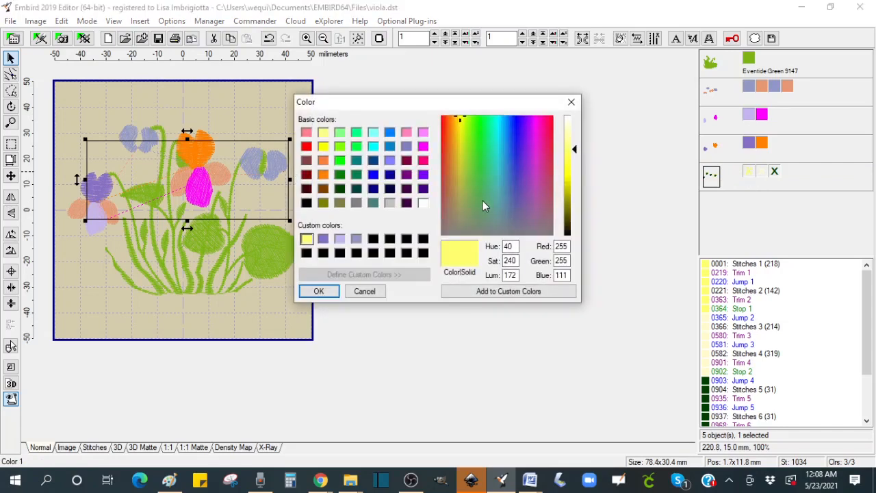
click(381, 291)
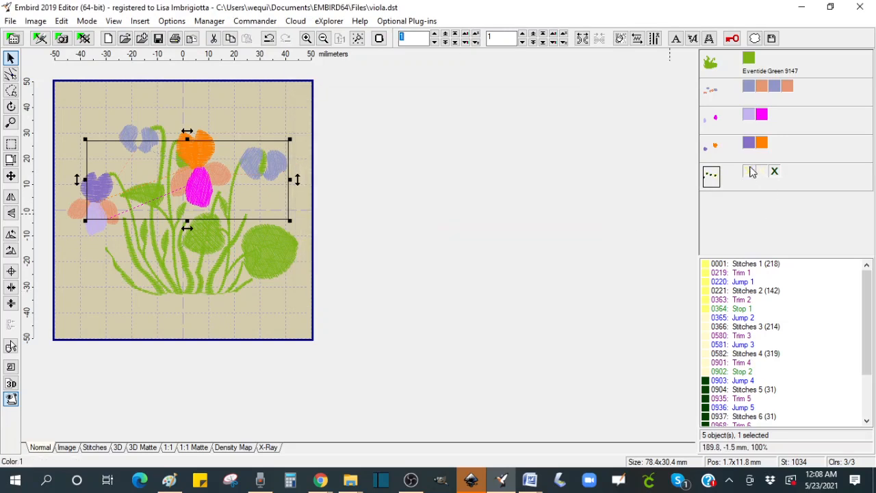
right_click(751, 174)
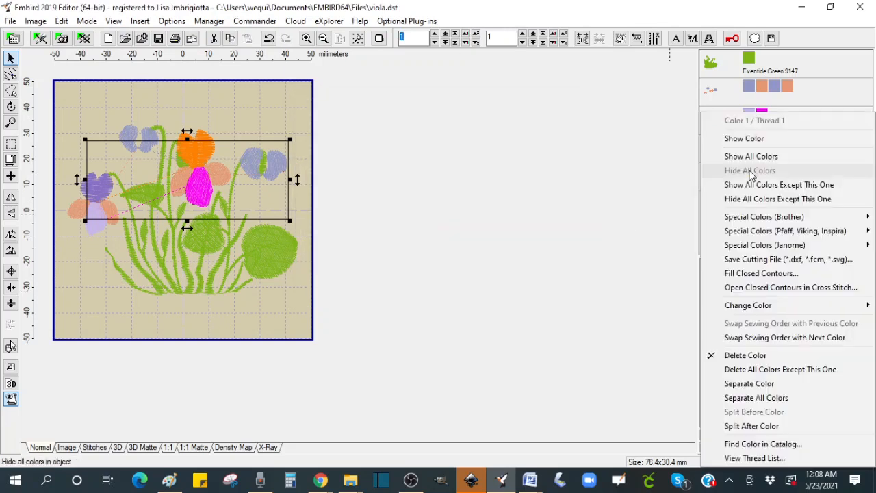
click(754, 385)
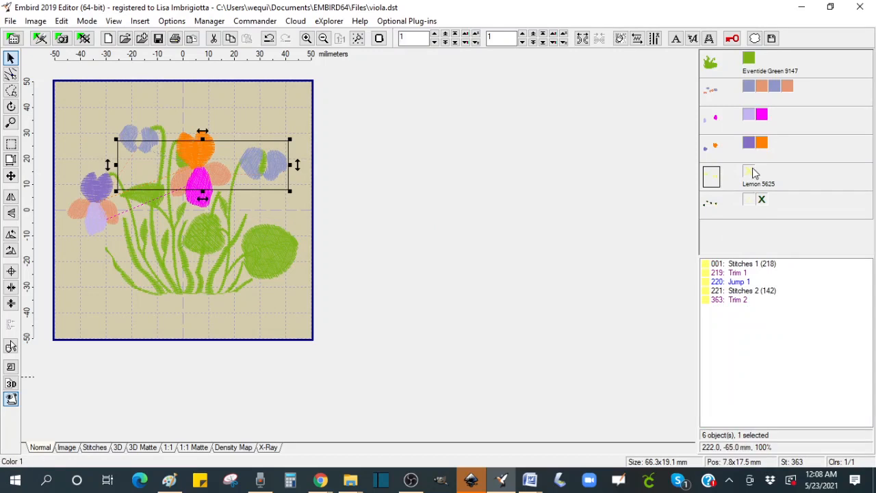
Step: Split the yellow object into individual petal objects
click(751, 176)
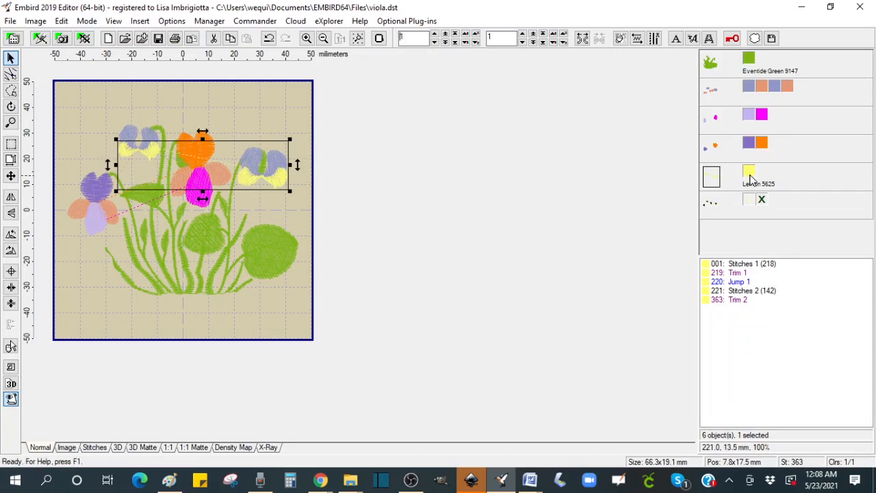
click(753, 203)
click(761, 202)
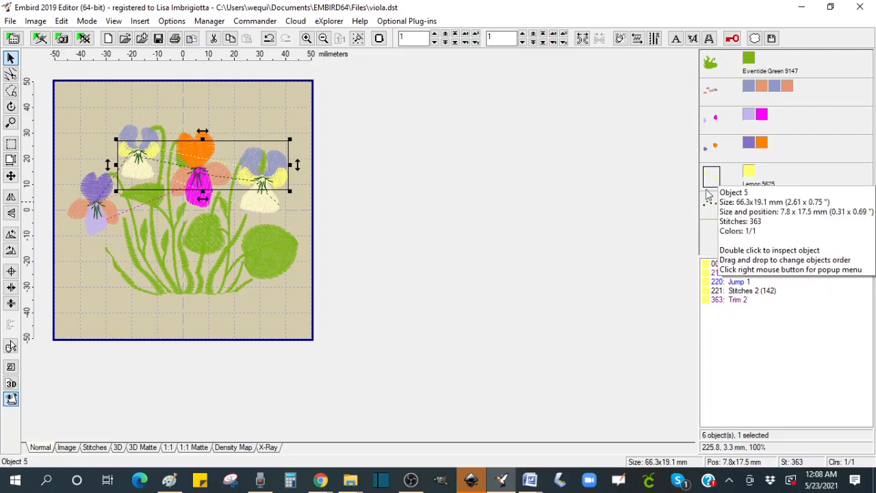
right_click(761, 294)
click(775, 147)
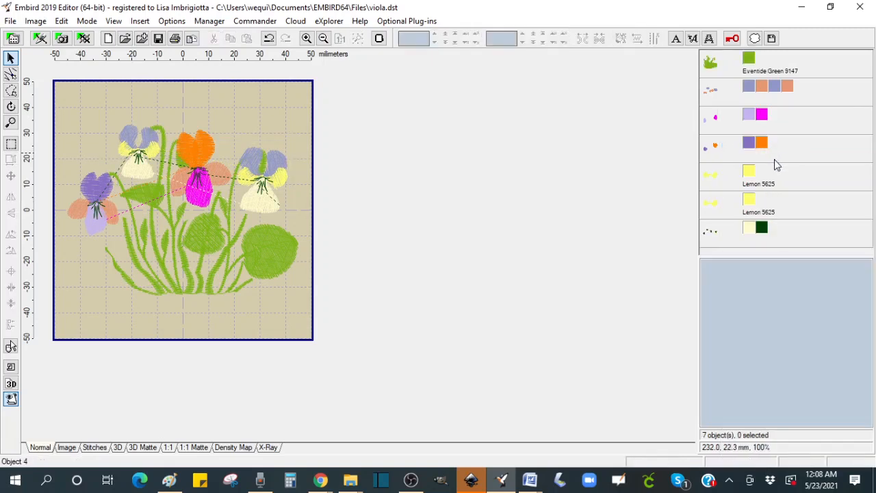
Step: Recolour the second yellow petal object to light cyan
click(749, 200)
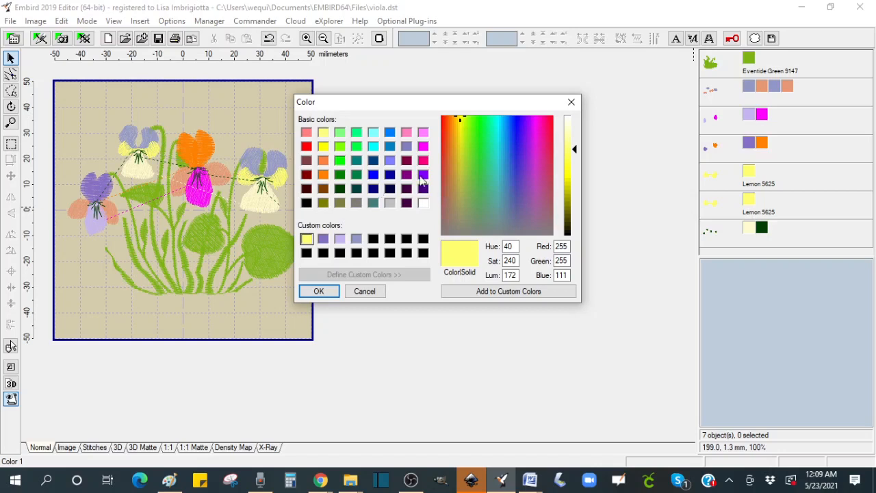
click(373, 132)
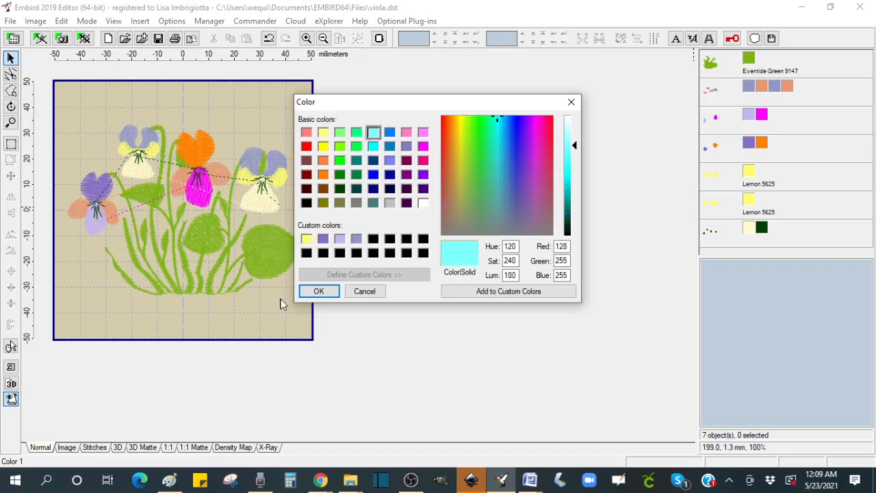
click(318, 291)
Step: Select the yellow and light cyan petal objects and join them into one object
click(715, 178)
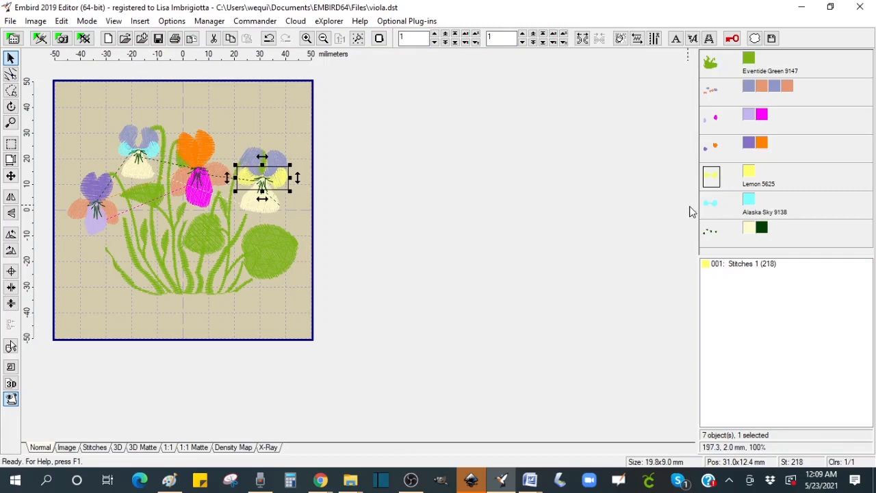
ctrl+click(709, 205)
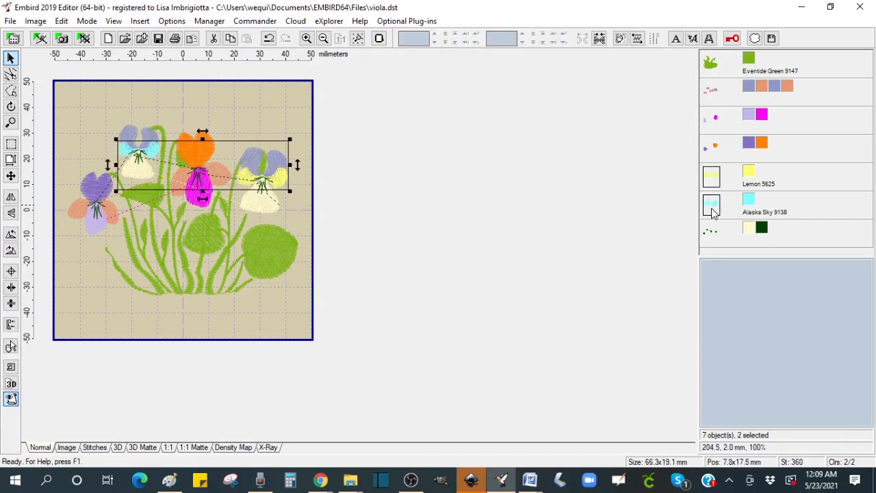
click(599, 41)
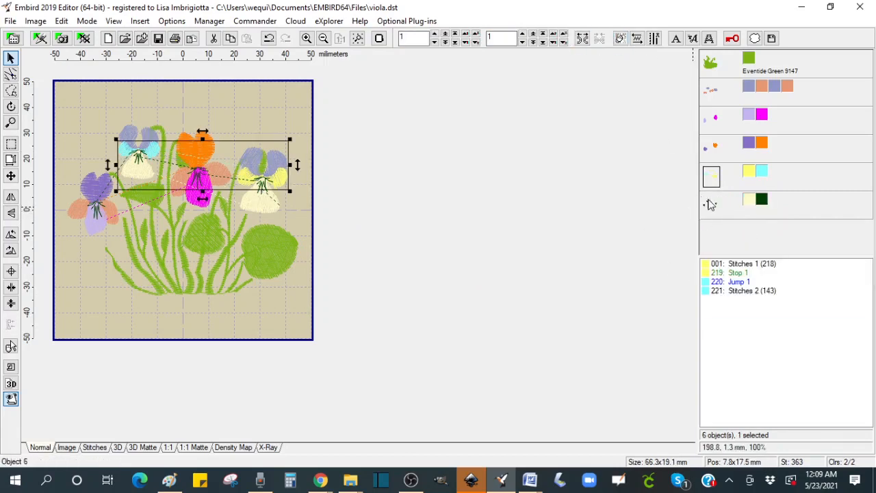
Step: Separate the cream colour from the remaining flower object and split it into individual petal objects
click(712, 211)
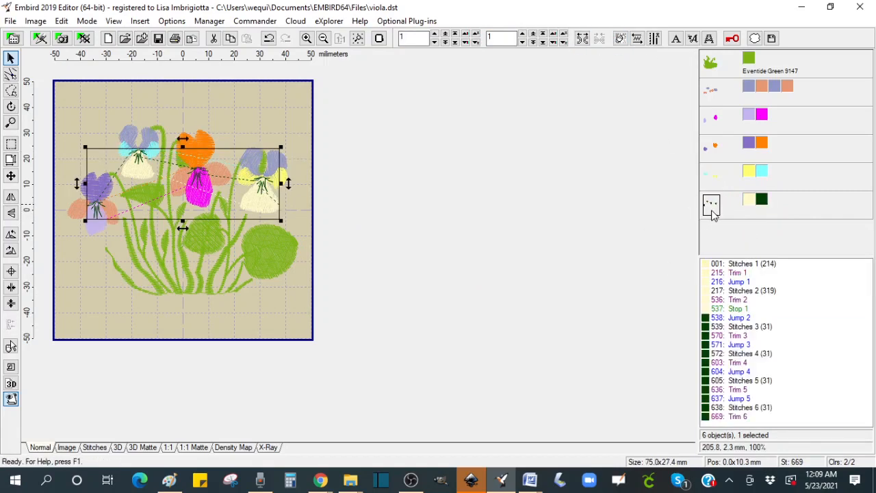
right_click(750, 205)
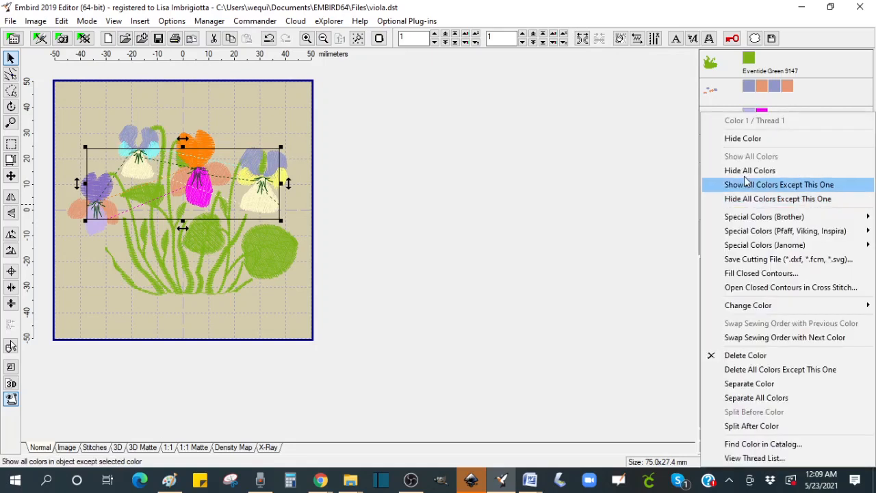
click(767, 384)
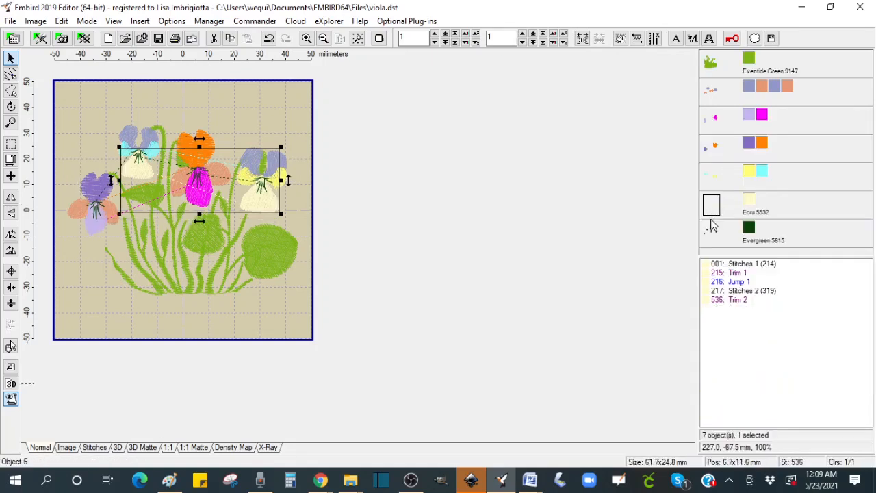
right_click(765, 272)
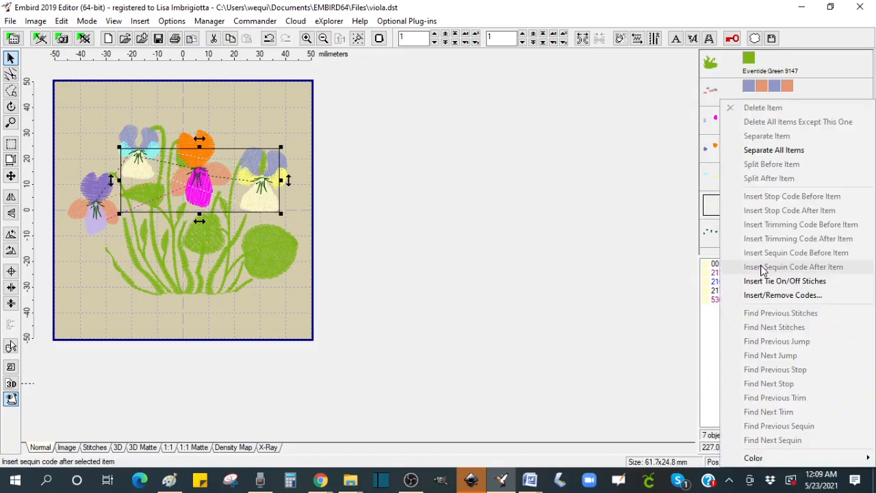
click(773, 150)
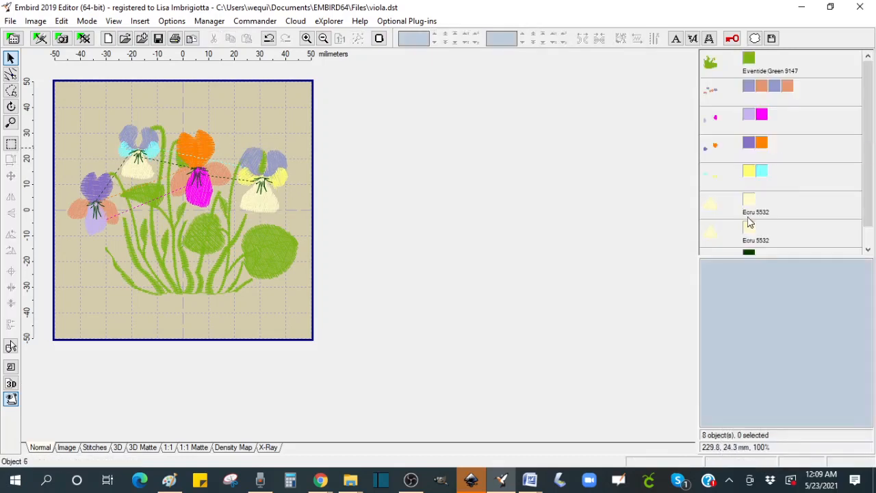
Step: Recolour the second cream petal object to grey and join it with the other cream petal object
double_click(712, 235)
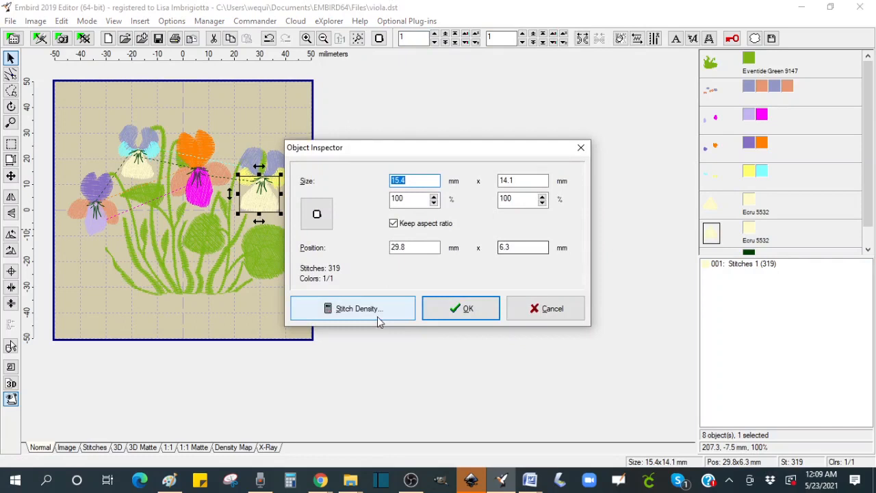
click(544, 308)
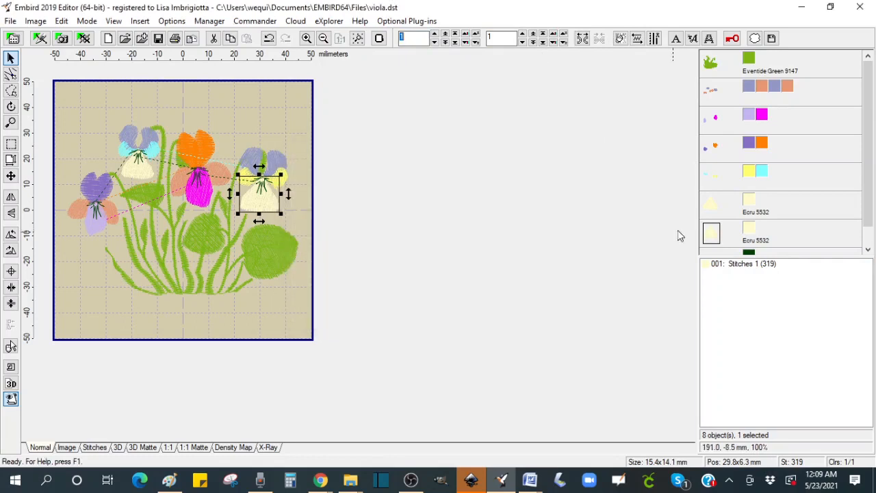
click(751, 233)
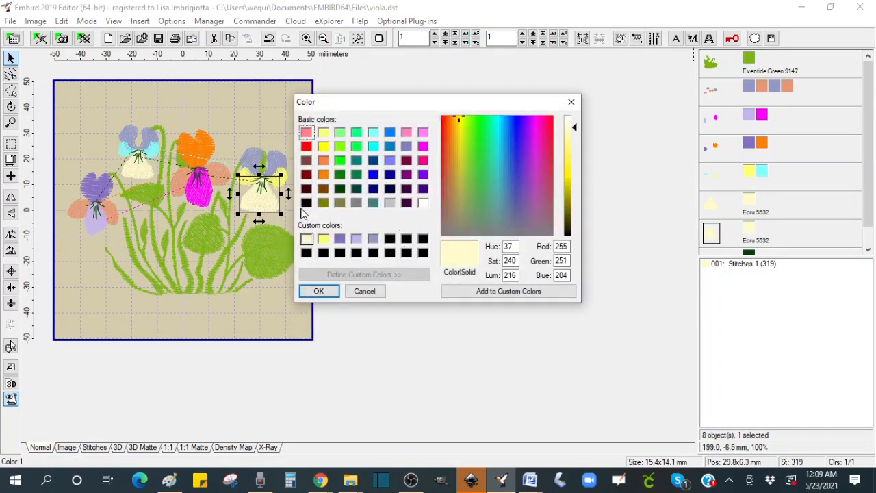
click(389, 203)
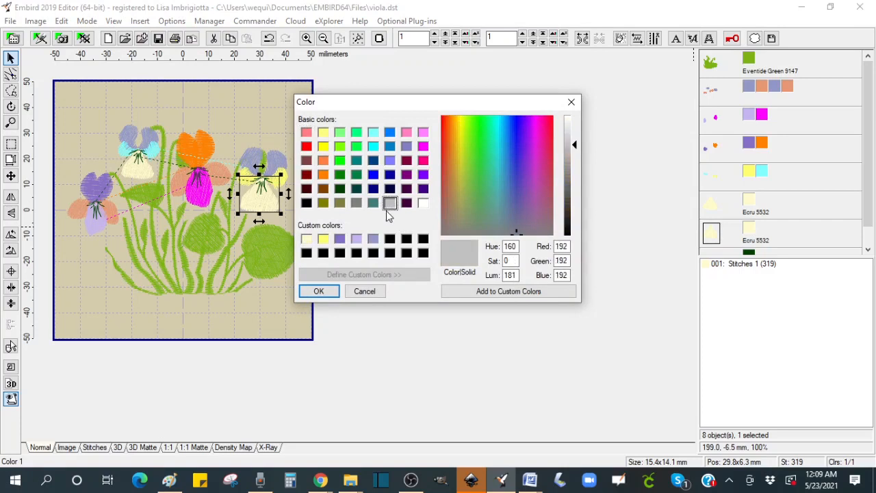
click(318, 291)
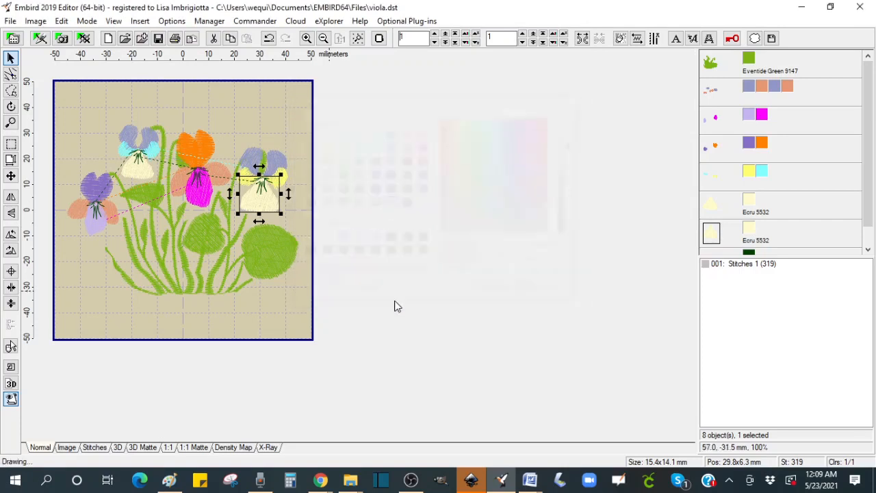
ctrl+click(712, 215)
click(600, 40)
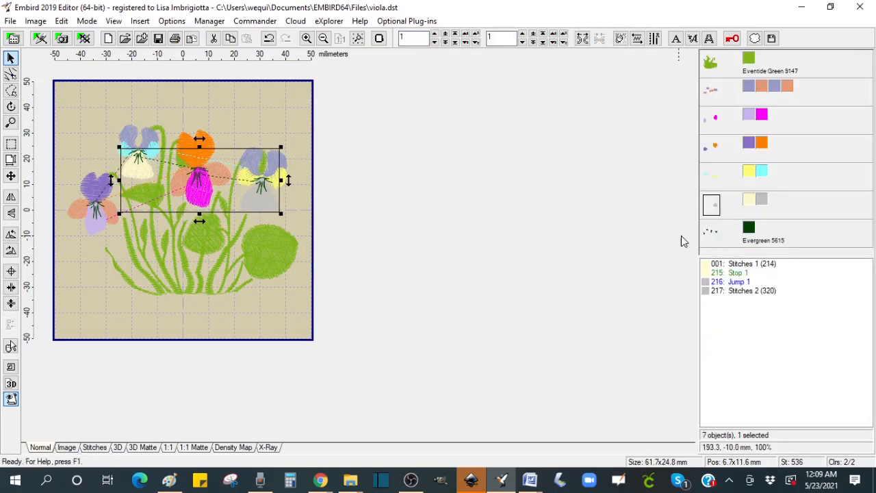
Step: Split the remaining dark green object into its individual stitch sections
click(712, 236)
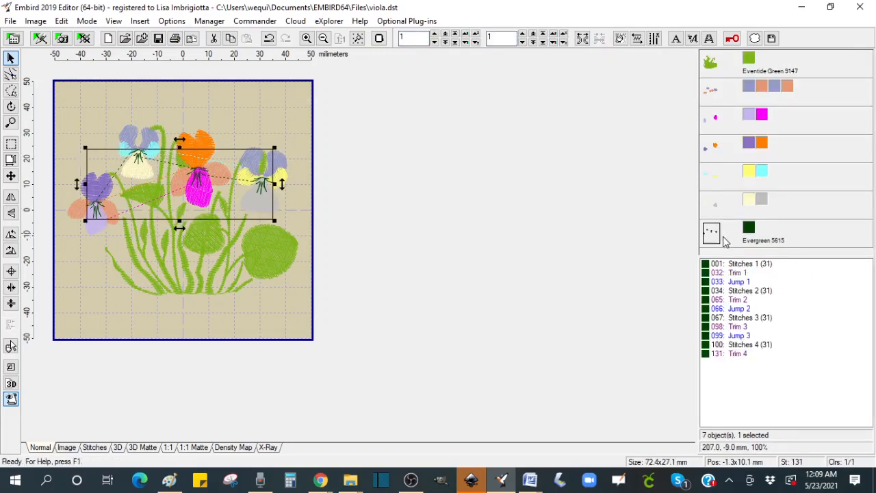
right_click(739, 270)
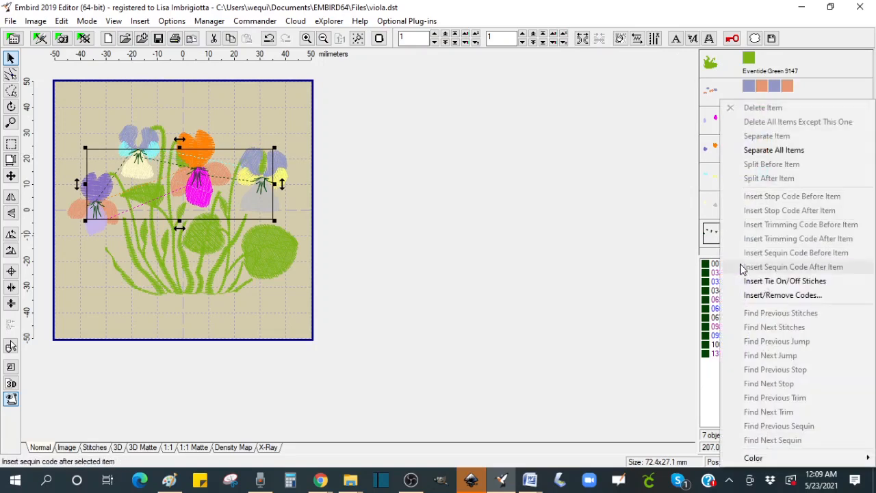
click(763, 149)
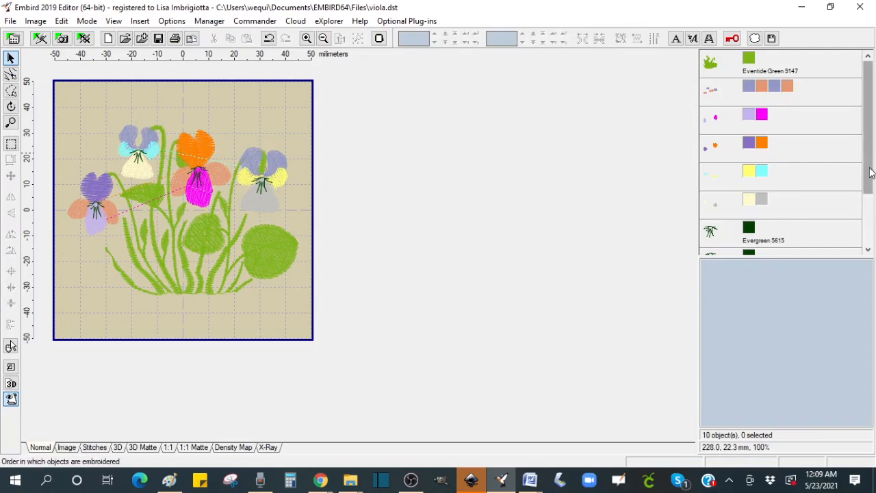
drag(868, 123, 867, 174)
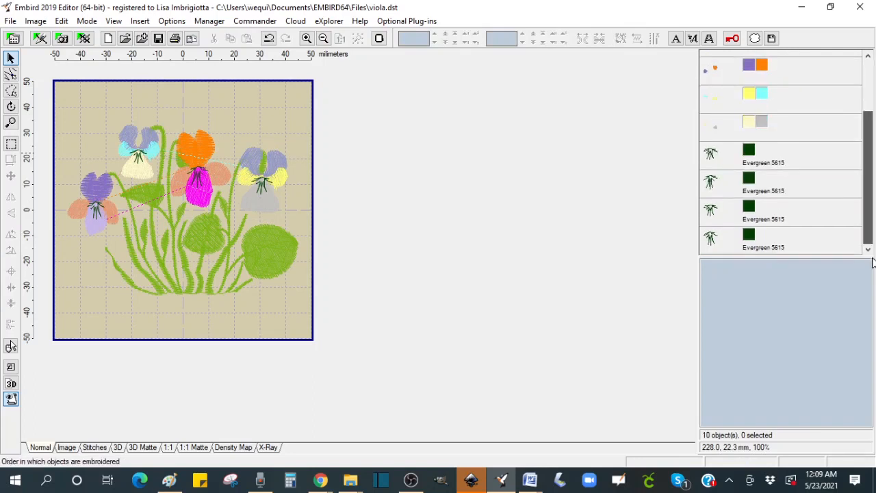
Step: Recolour the second dark green stitch section to blue and set the fourth section identical to it
click(748, 179)
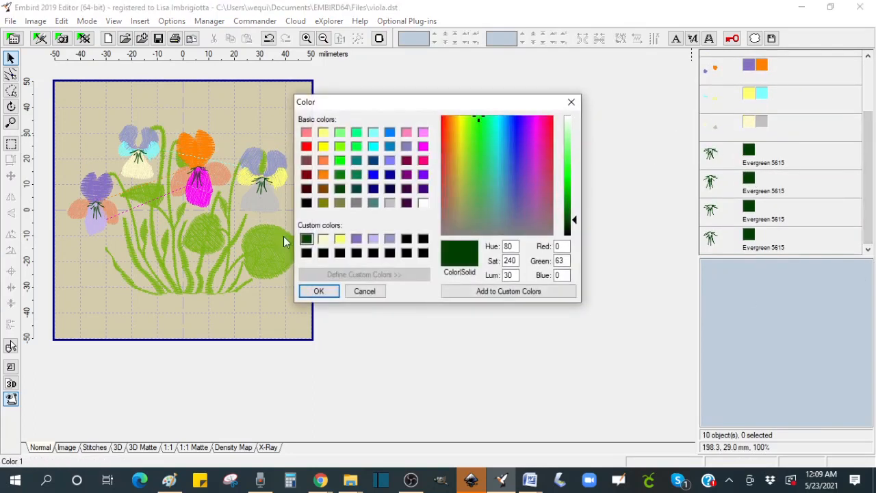
click(374, 176)
click(319, 291)
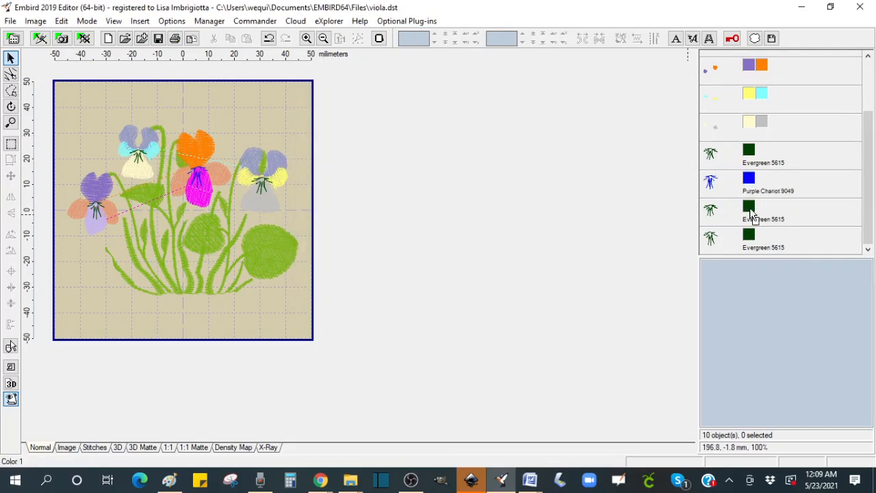
right_click(747, 241)
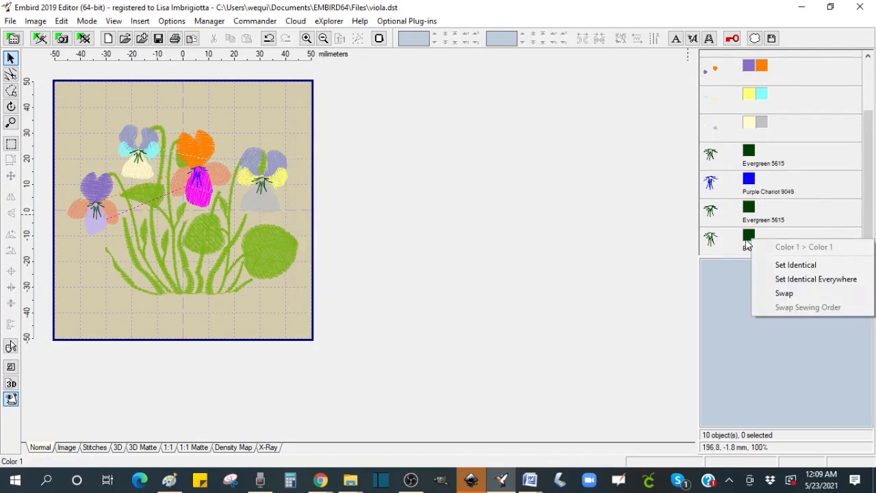
click(795, 265)
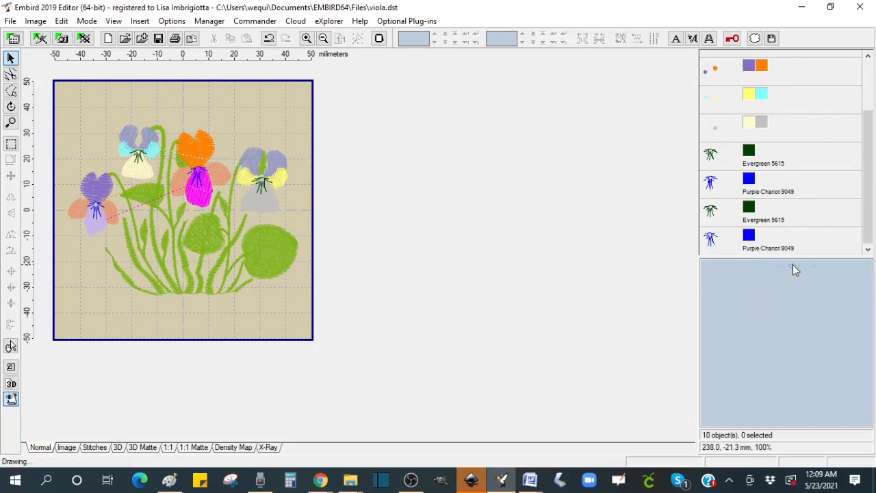
Step: Select the four dark green and blue stitch section objects and join them into one object
click(713, 156)
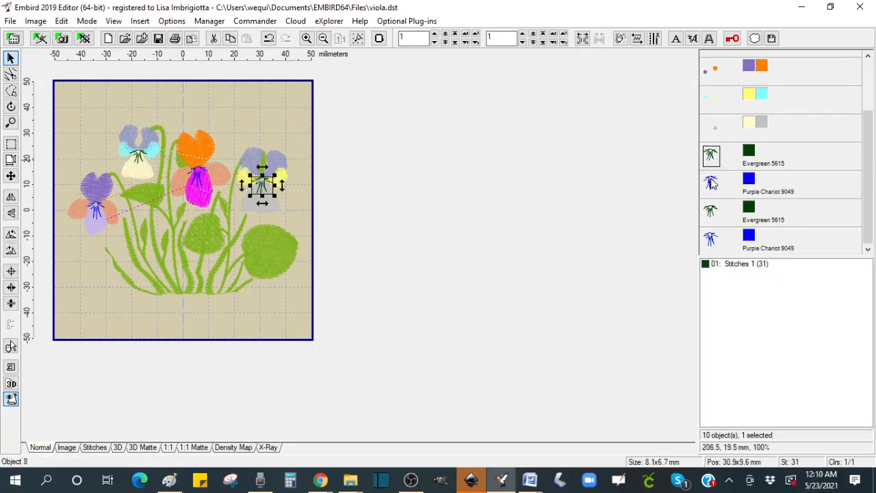
shift+click(718, 245)
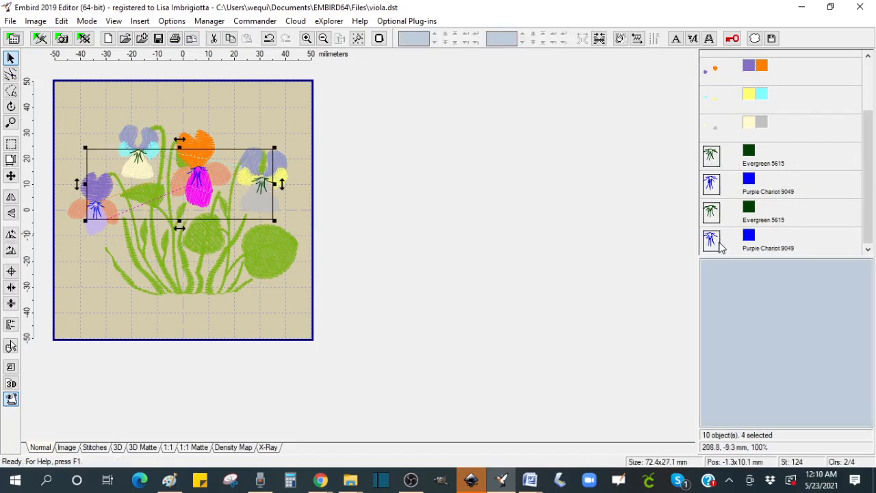
click(600, 40)
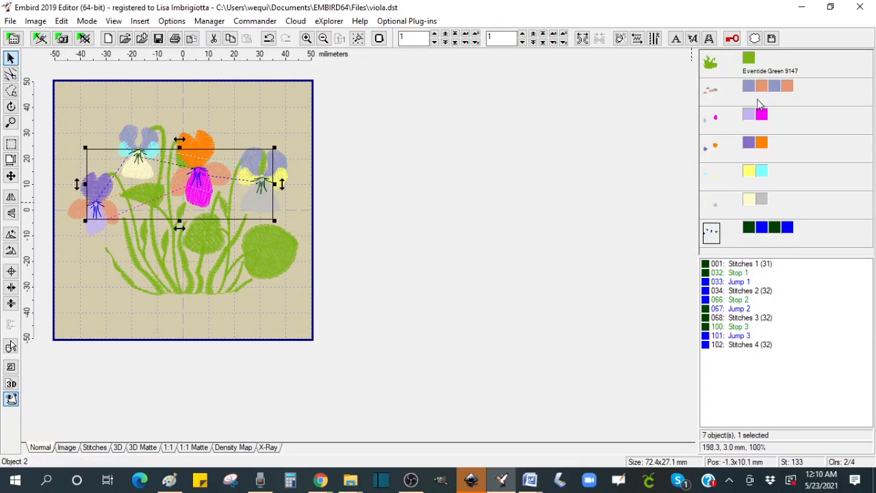
Step: Save the design in PES format under the file name violaTrims.pes
mouse_move(741, 180)
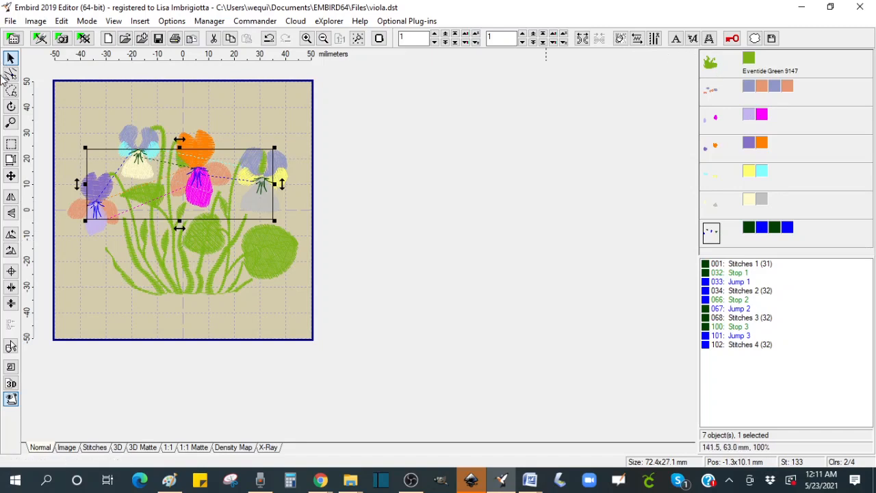
click(10, 21)
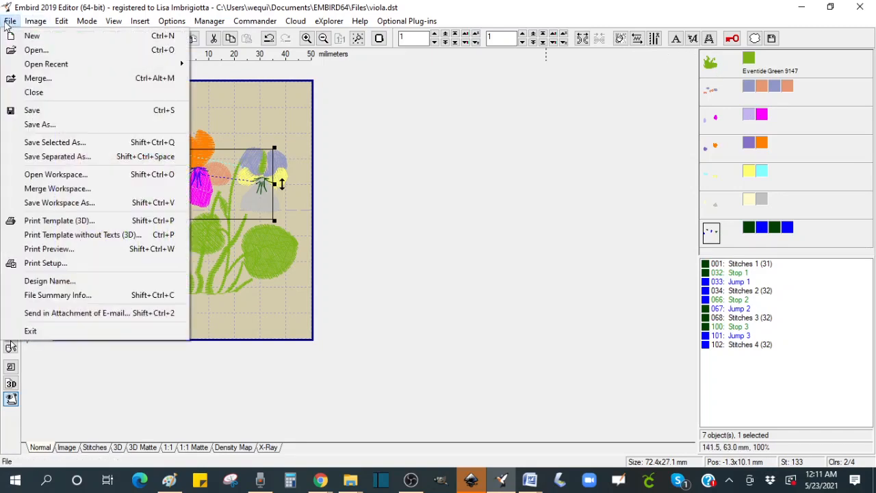
click(52, 126)
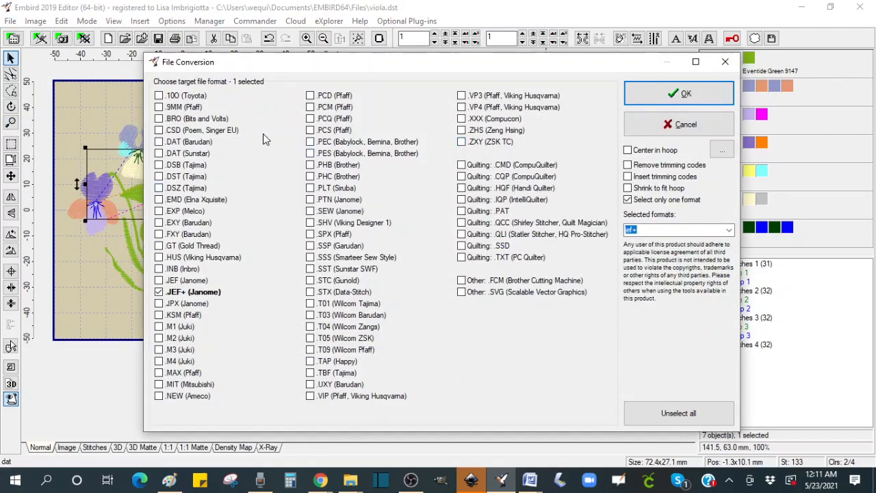
click(310, 153)
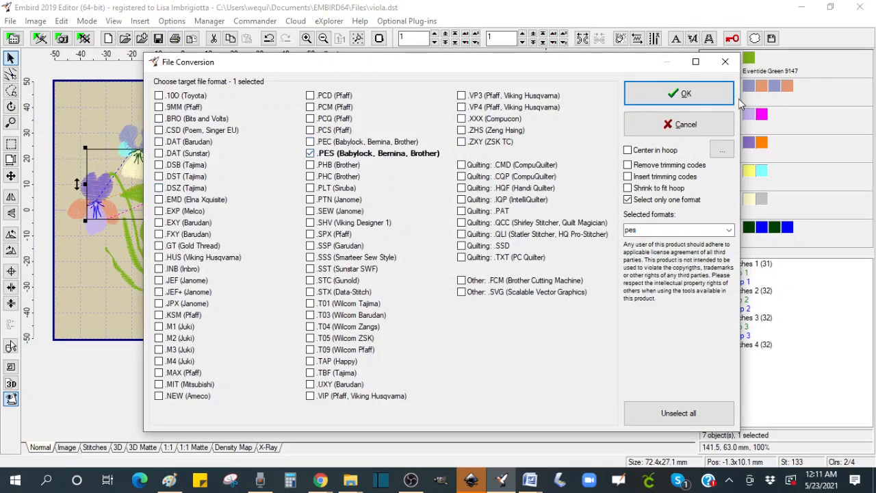
click(675, 96)
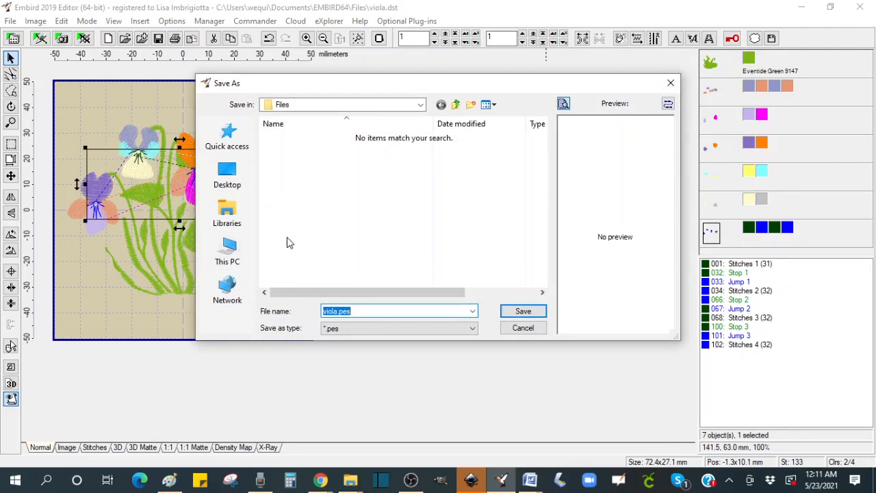
click(336, 311)
text(Trims)
click(524, 313)
click(470, 273)
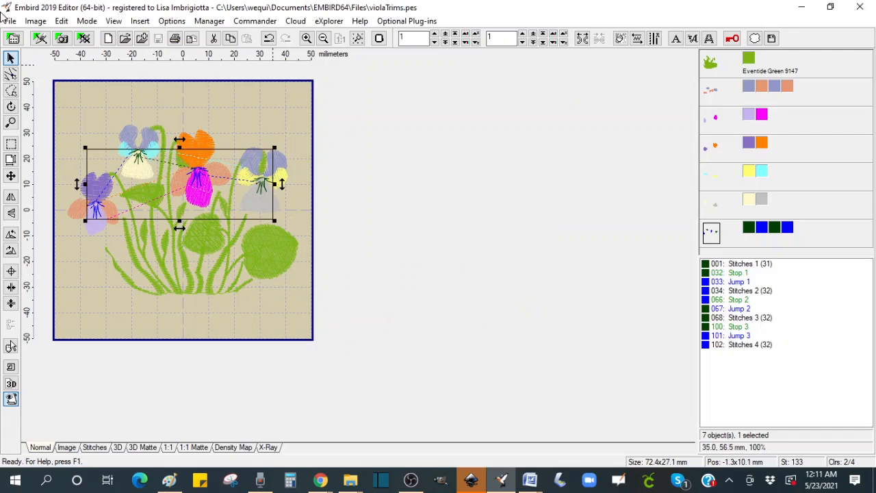
Step: Save the design again as violaTrims.pes in PES format, replacing the existing file
click(11, 21)
click(39, 125)
click(681, 93)
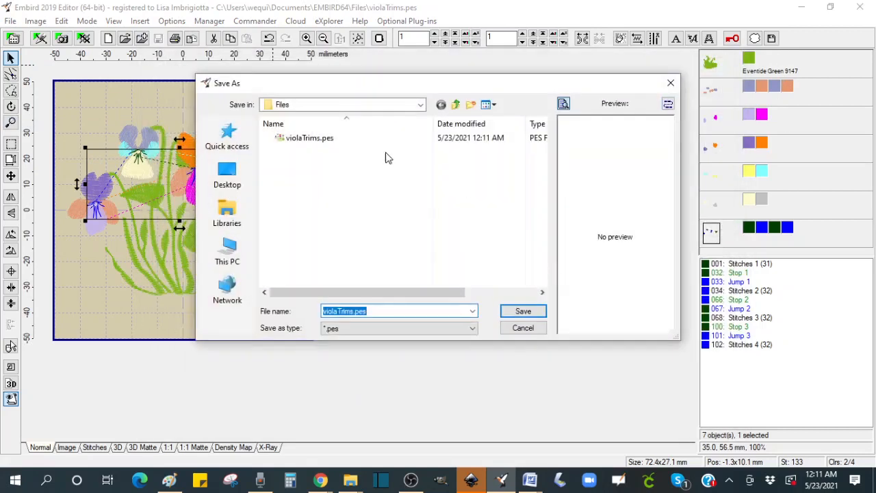
click(524, 315)
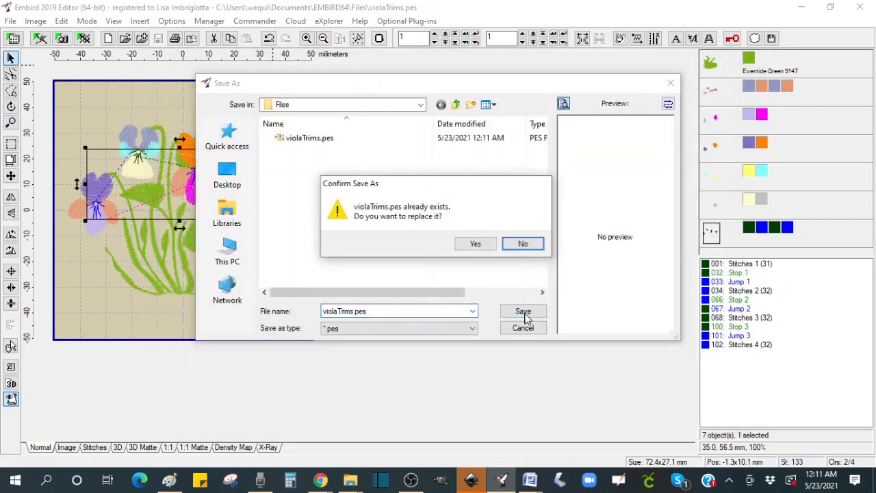
click(483, 247)
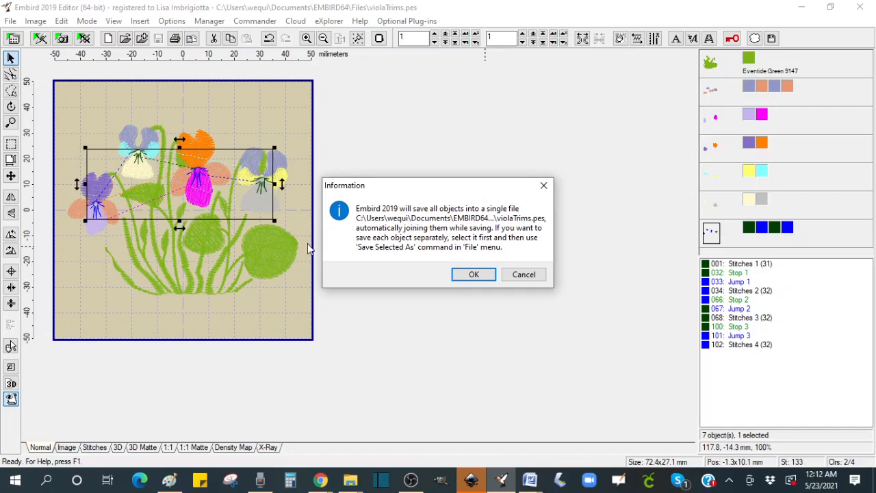
click(474, 275)
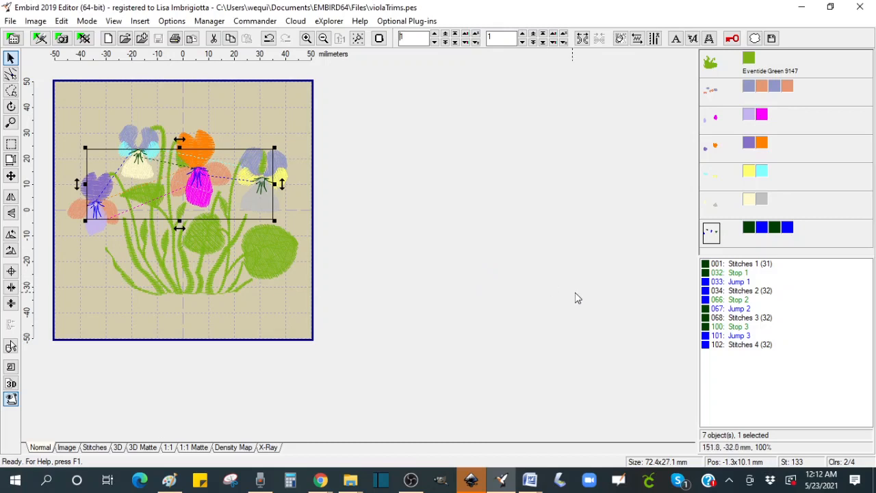
Step: Start a new document and reopen violaTrims.pes from the recent files list
click(107, 38)
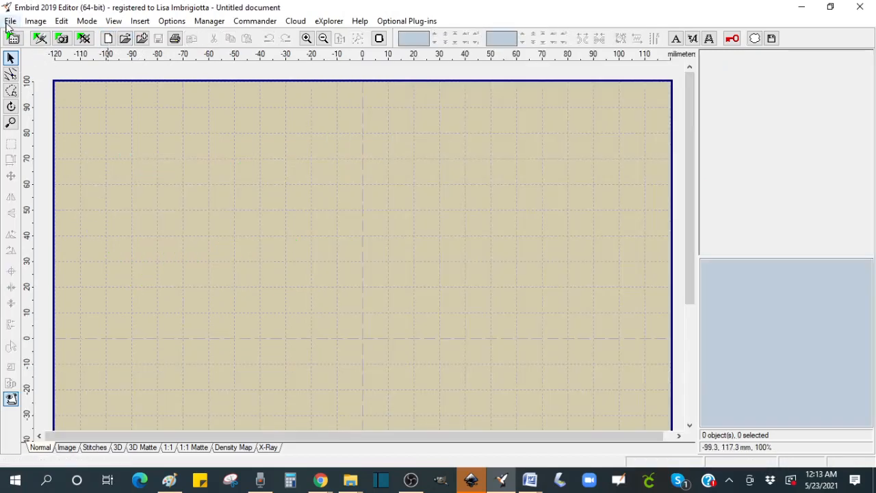
click(11, 20)
mouse_move(56, 66)
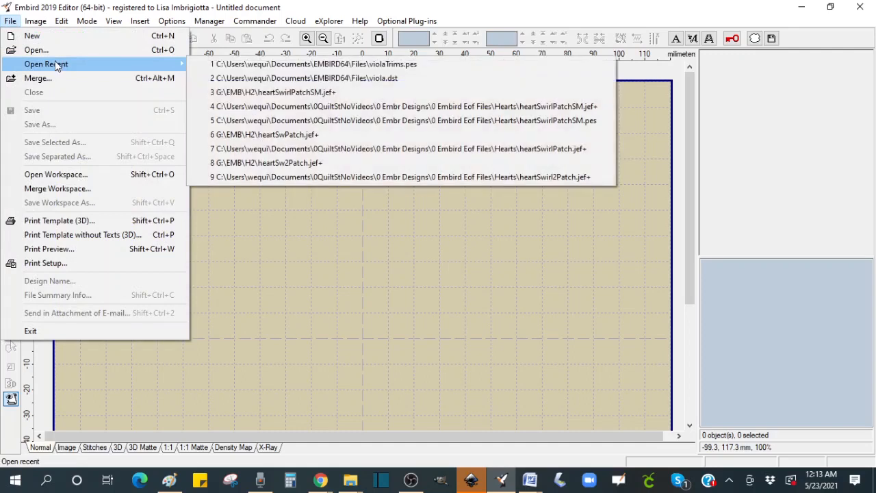
click(275, 65)
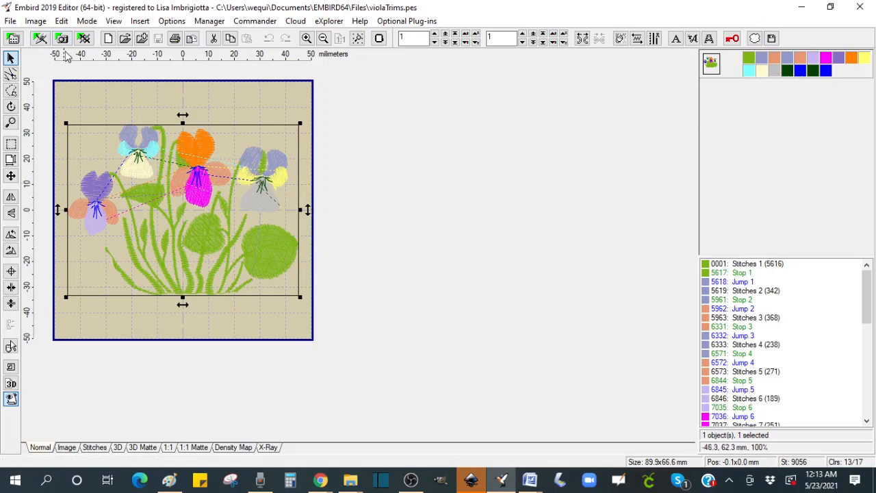
Step: Separate all colours of the reopened design into individual objects and select the green stem object
right_click(751, 64)
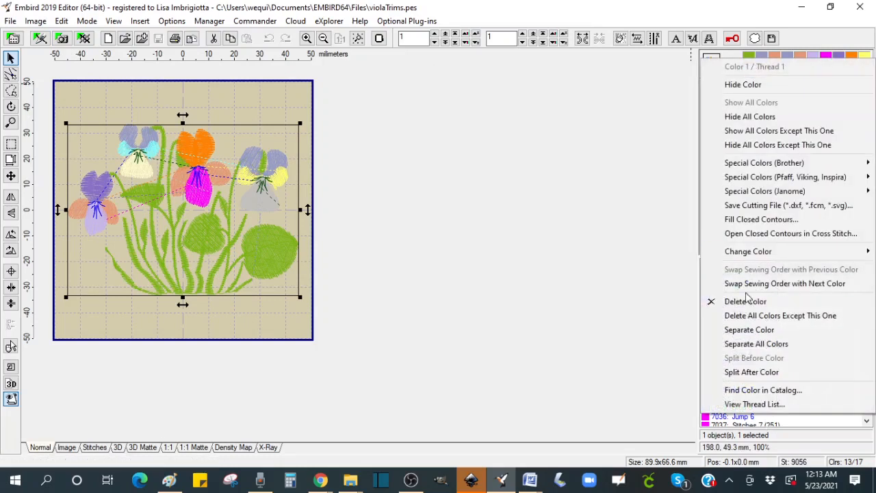
click(755, 343)
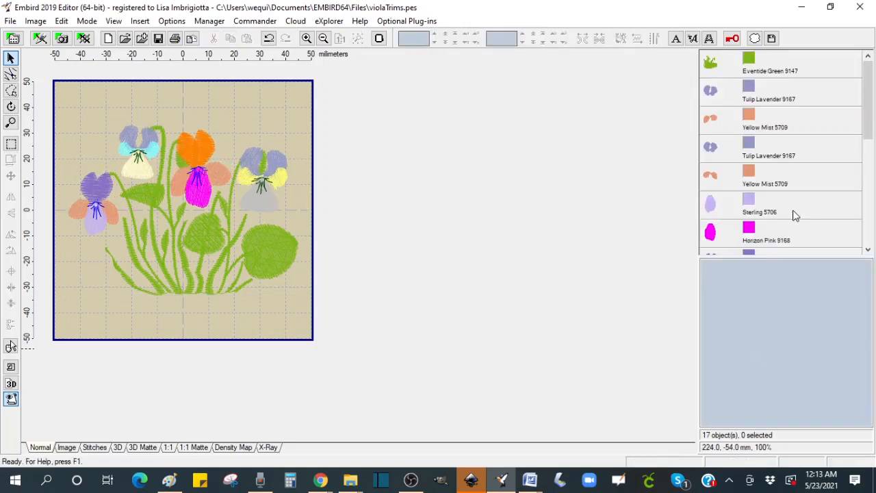
drag(871, 108, 867, 79)
click(711, 65)
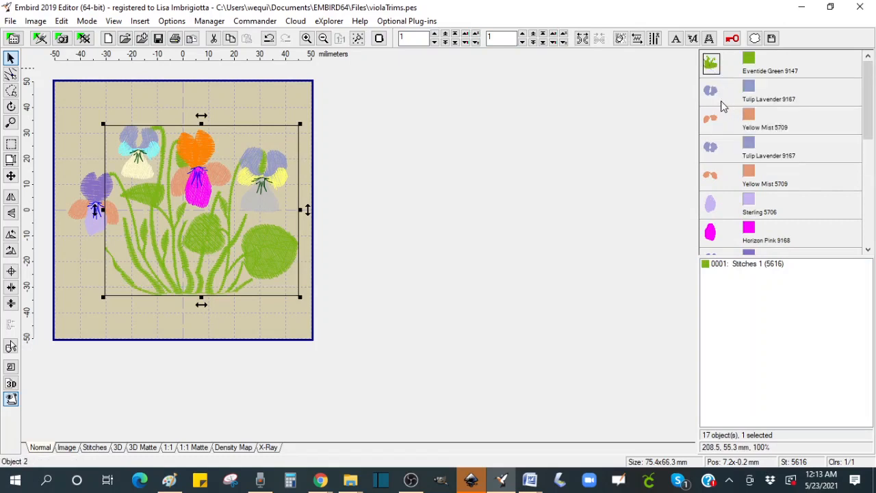
Step: Select the Tulip Lavender and Yellow Mist petal objects and join them into one object
click(714, 95)
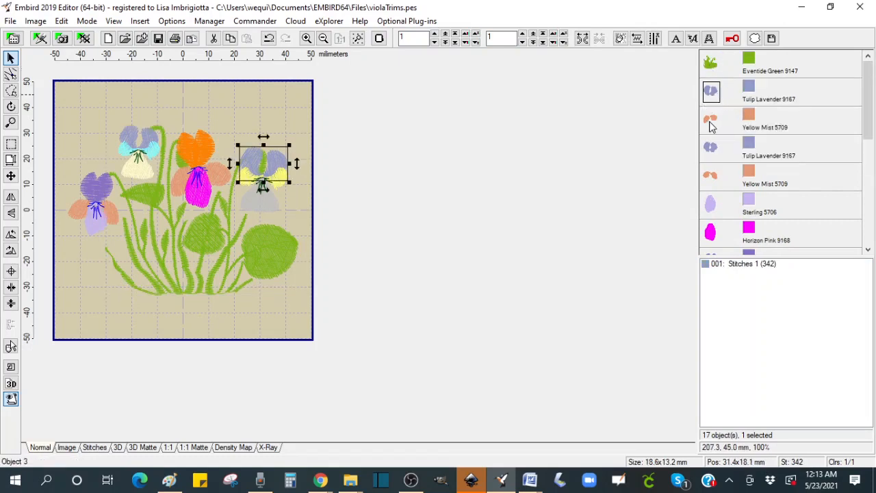
click(712, 120)
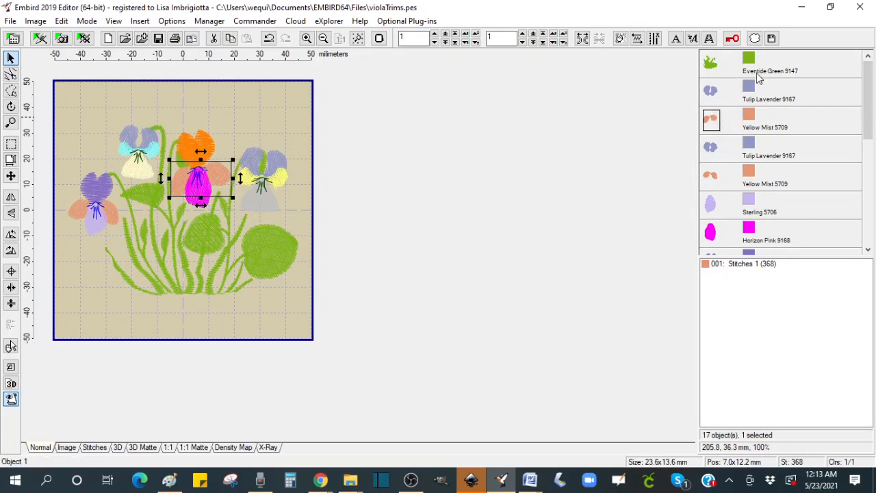
click(715, 96)
click(713, 95)
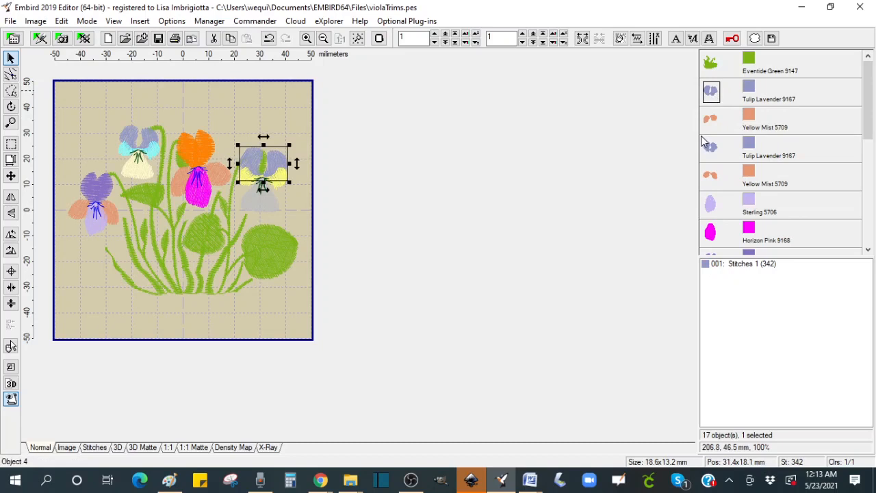
shift+click(710, 179)
click(599, 39)
Step: Select the Sterling and Horizon Pink petal objects and join them into one object
click(709, 135)
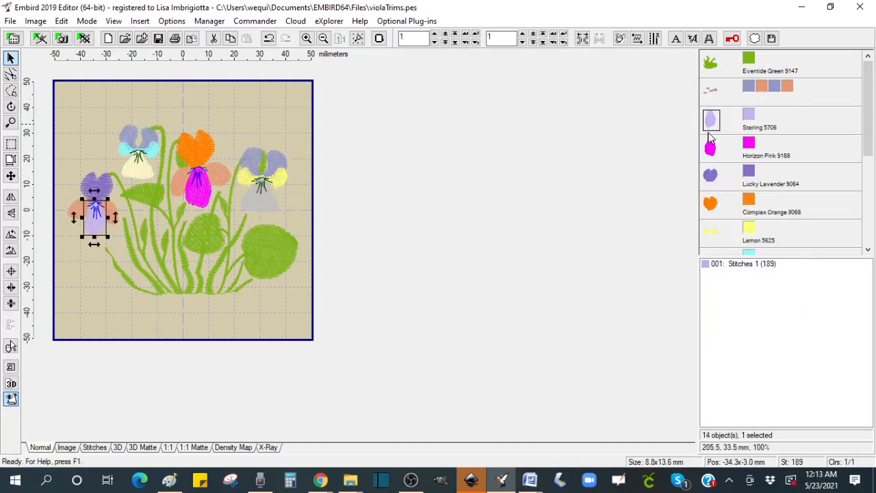
shift+click(710, 148)
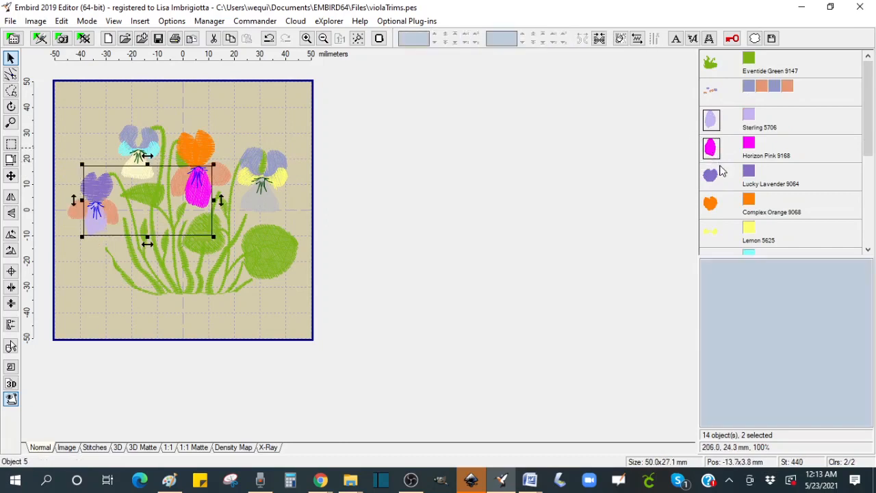
click(598, 39)
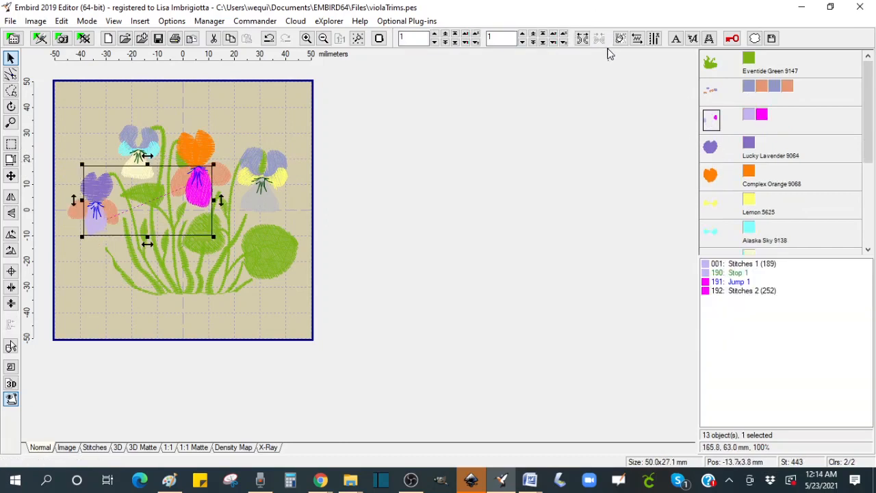
Step: Select the Lucky Lavender and Complex Orange petal objects and join them into one object
click(712, 152)
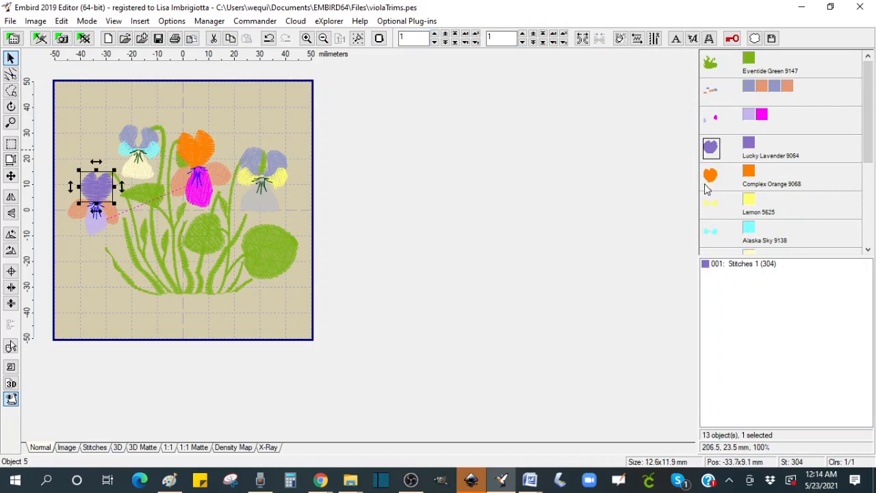
shift+click(707, 185)
click(598, 39)
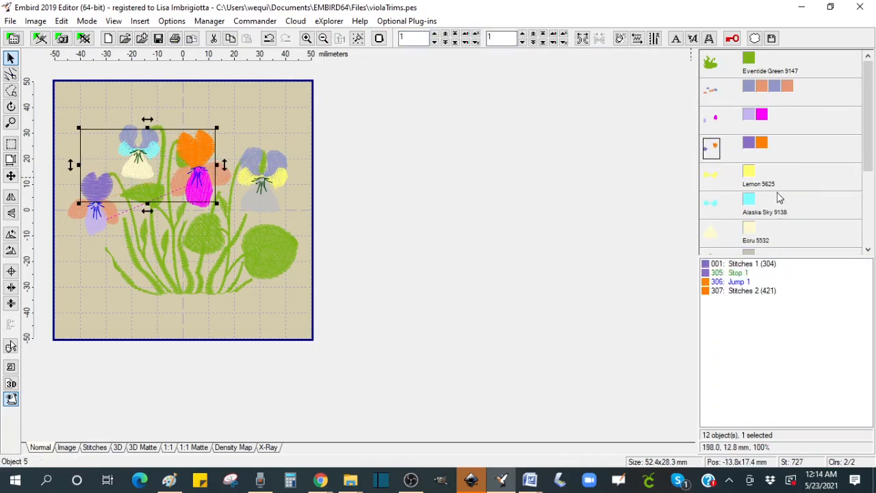
Step: Select the Lemon and Alaska Sky petal objects and join them into one object
click(712, 182)
shift+click(710, 205)
click(599, 39)
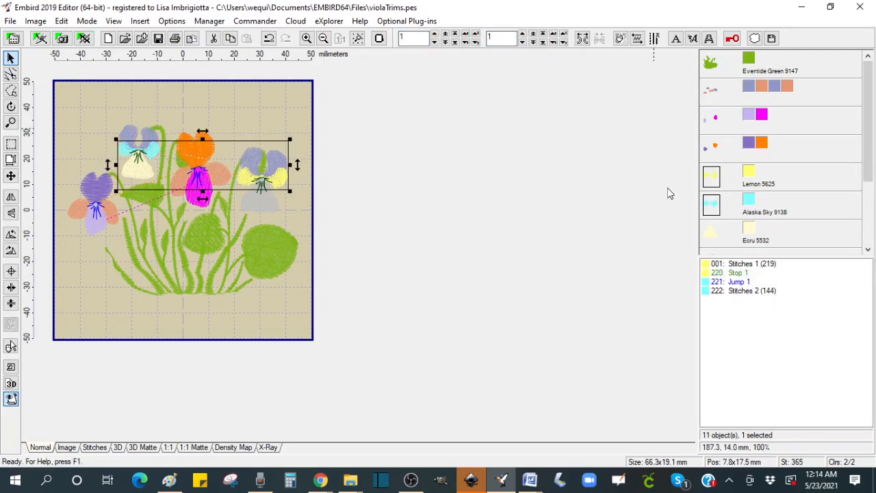
Step: Select the Ecru and Skylight petal objects and join them into one object
drag(866, 149, 866, 203)
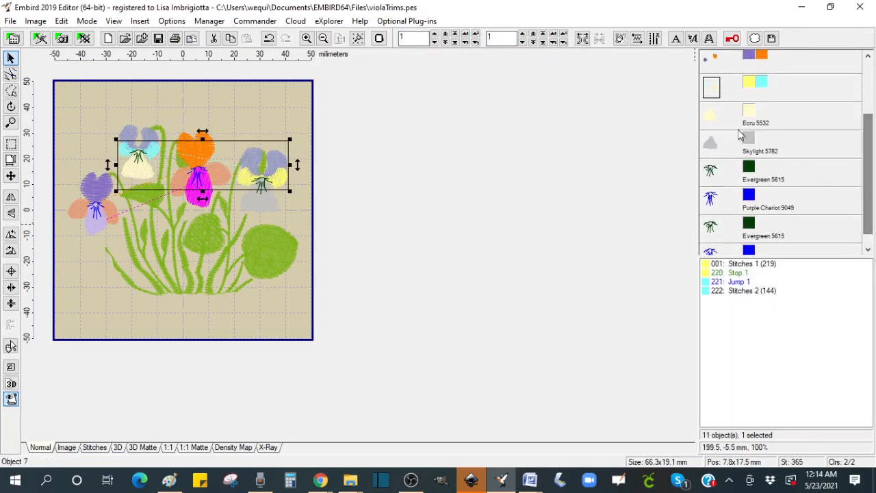
click(717, 120)
ctrl+click(710, 144)
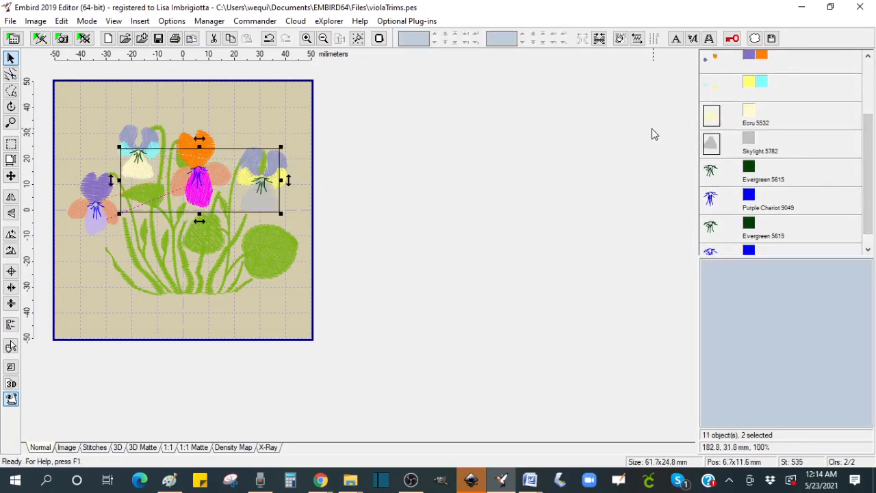
click(599, 39)
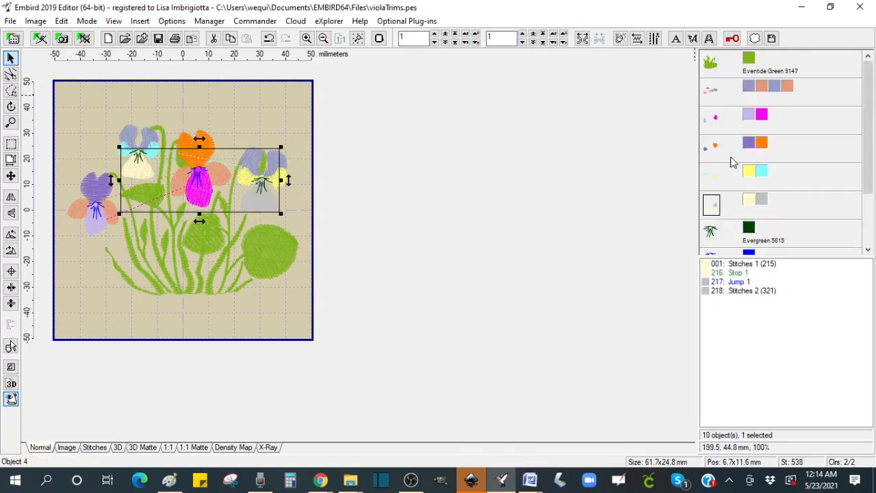
Step: Select the four Evergreen and Purple Chariot stamen objects and join them into one object
drag(866, 137, 867, 191)
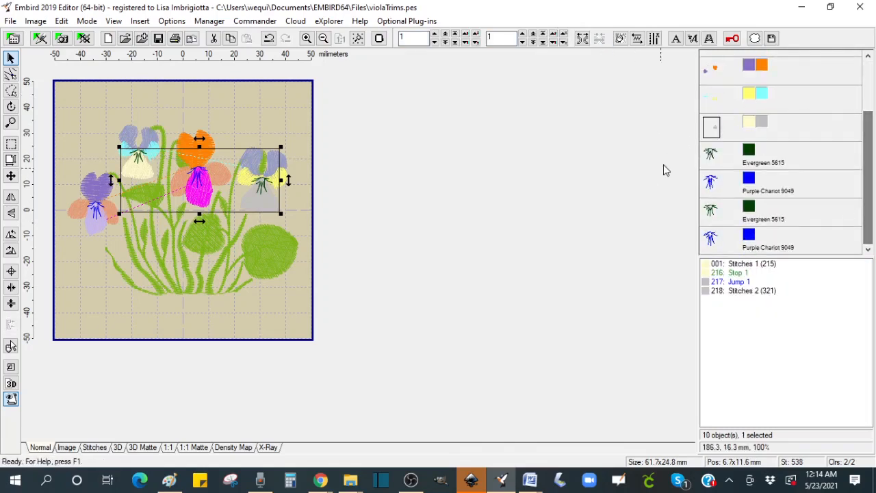
click(718, 156)
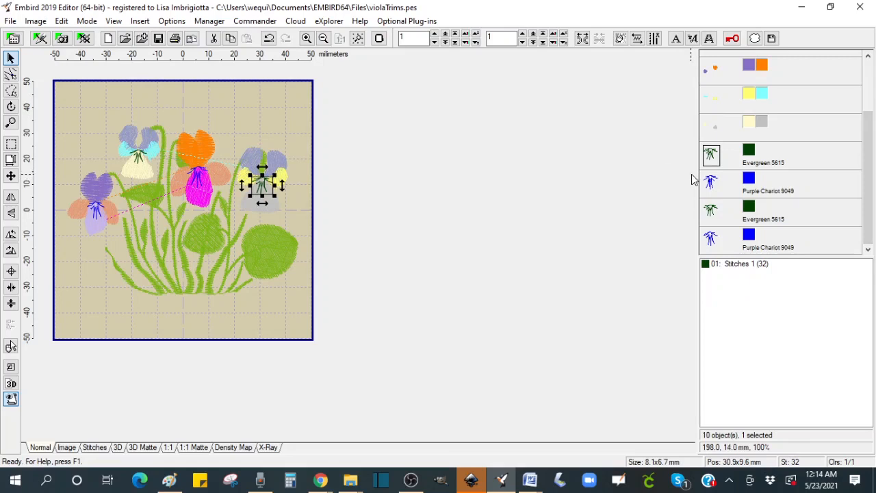
shift+click(712, 238)
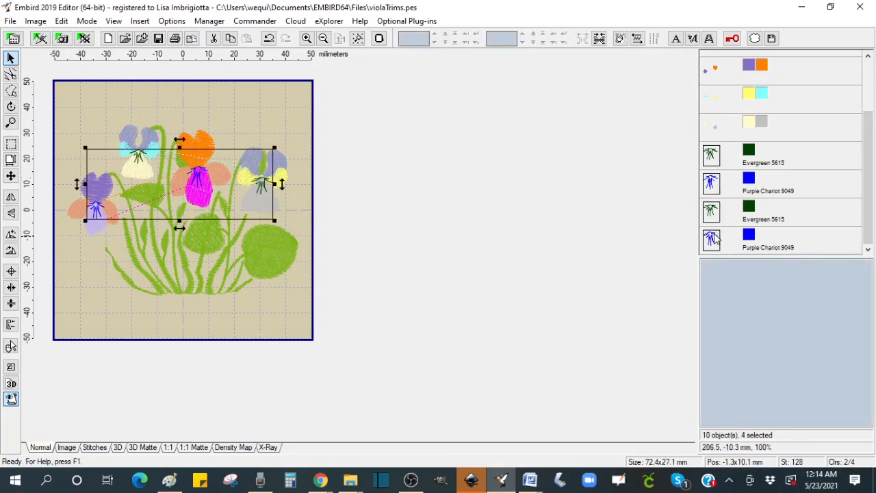
click(598, 39)
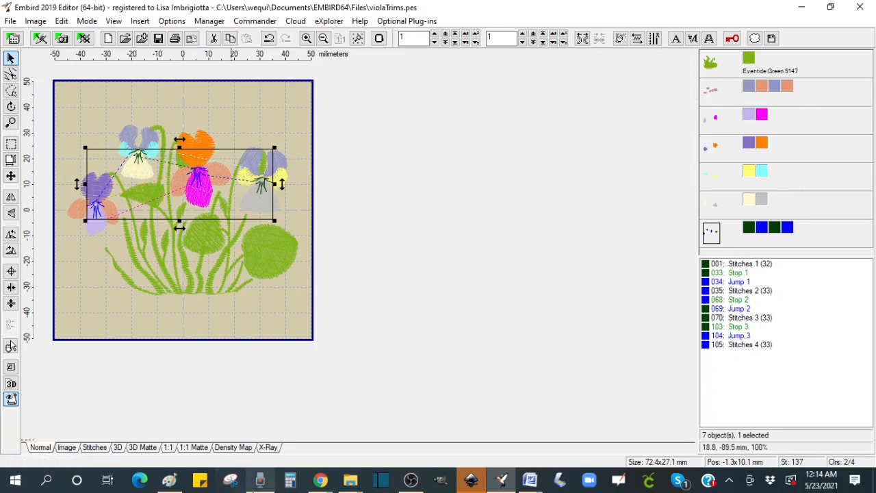
Step: Open the Snipping Tool and capture a snip of the object list showing the joined objects
click(231, 481)
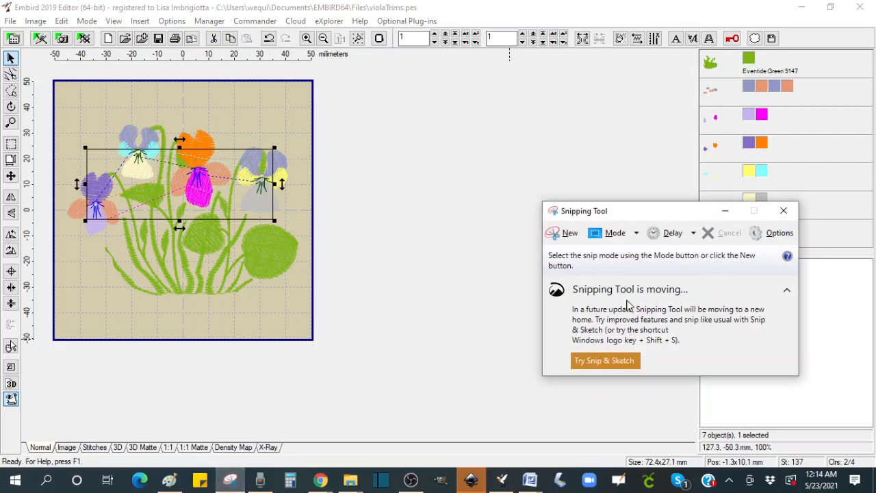
click(564, 233)
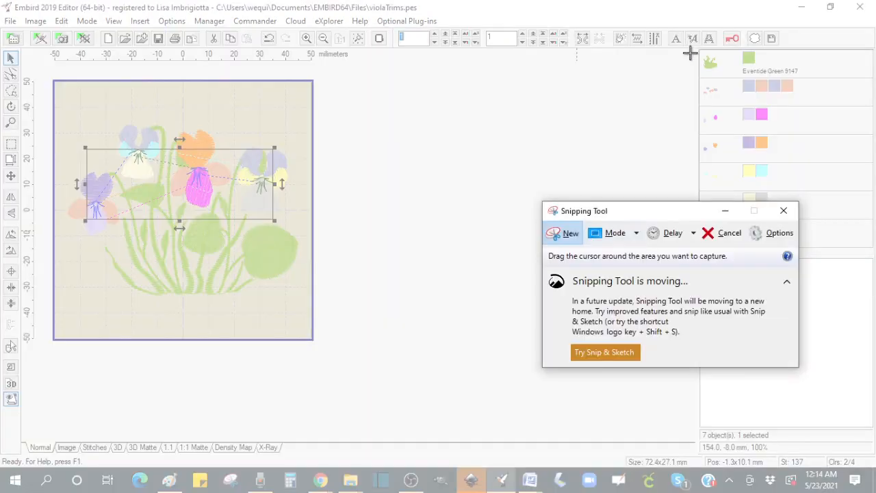
drag(688, 210, 557, 219)
drag(684, 45, 869, 250)
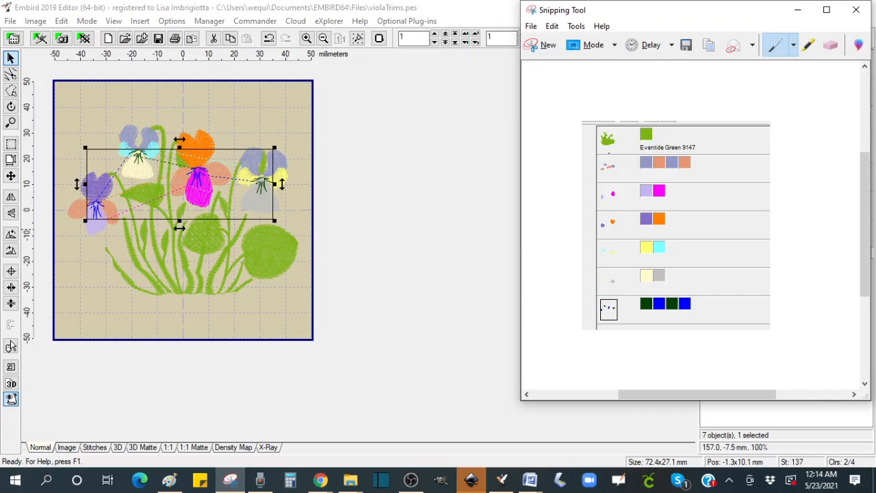
Step: Switch to the browser and look through the Embird website's software overview and Basic Embird Program pages
click(479, 136)
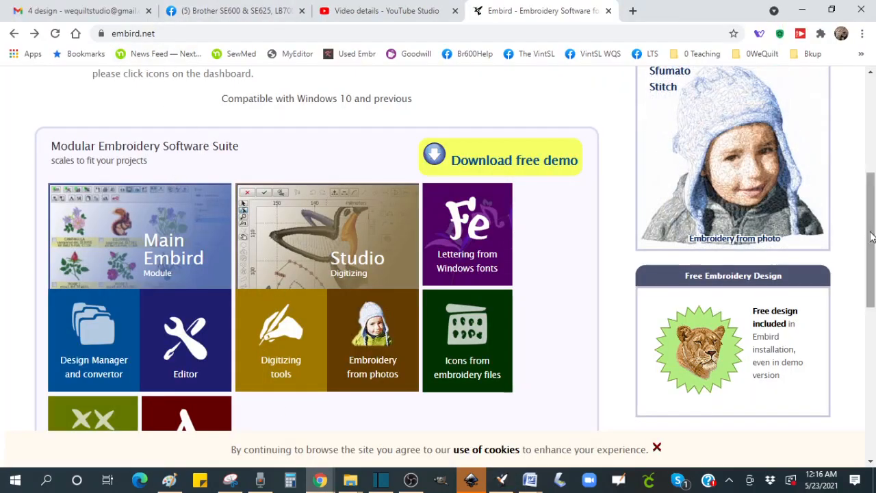
drag(871, 233, 871, 110)
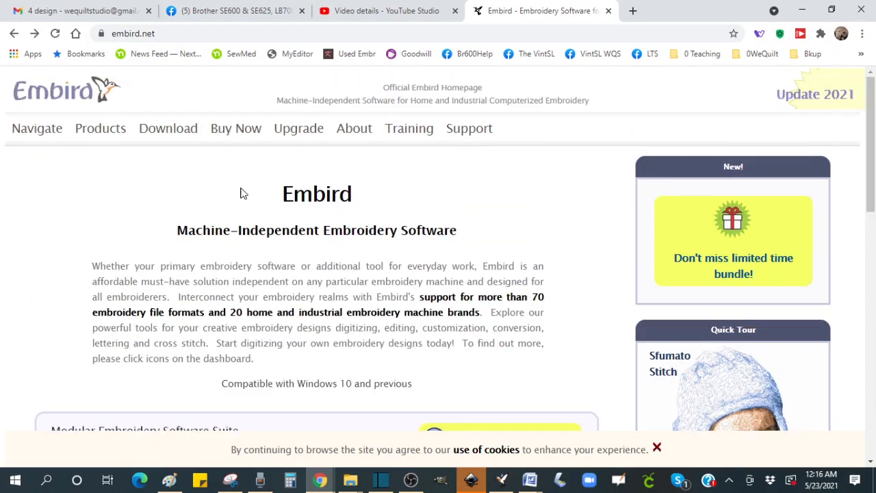
drag(871, 142, 853, 268)
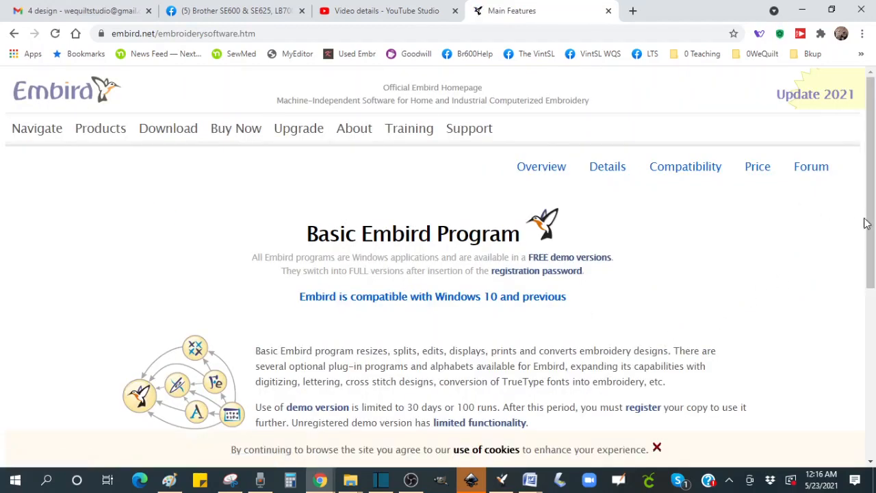
mouse_move(761, 172)
drag(871, 273, 868, 212)
click(13, 33)
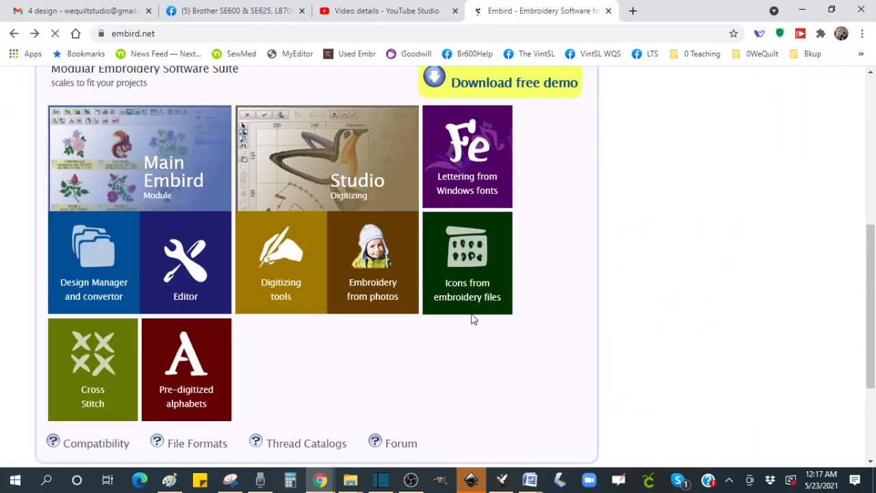